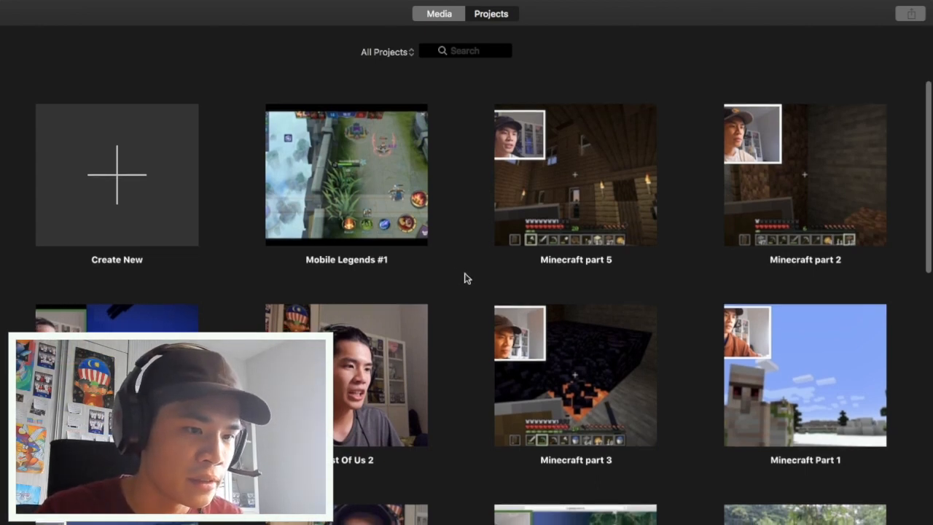
Look through the existing projects and create a new movie project
scroll(463, 274, down, 8)
scroll(464, 277, down, 3)
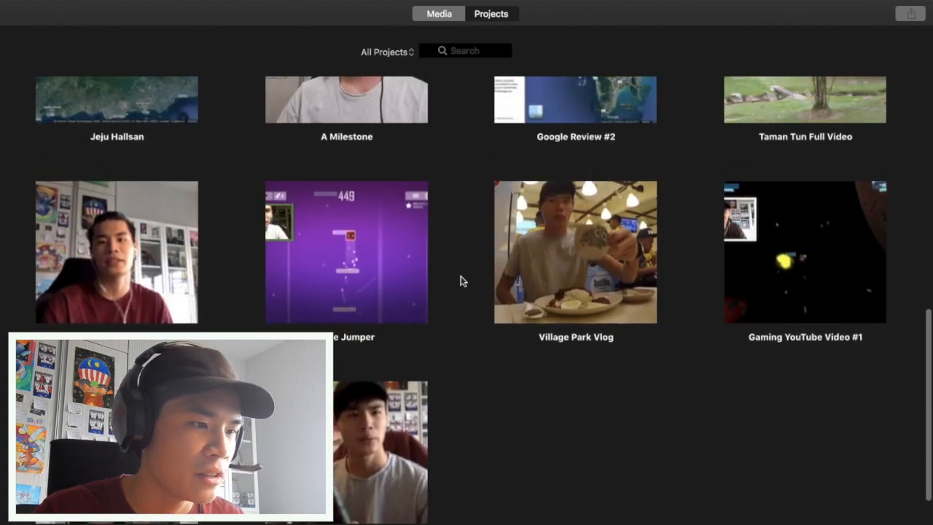
scroll(461, 279, up, 7)
scroll(462, 277, up, 1)
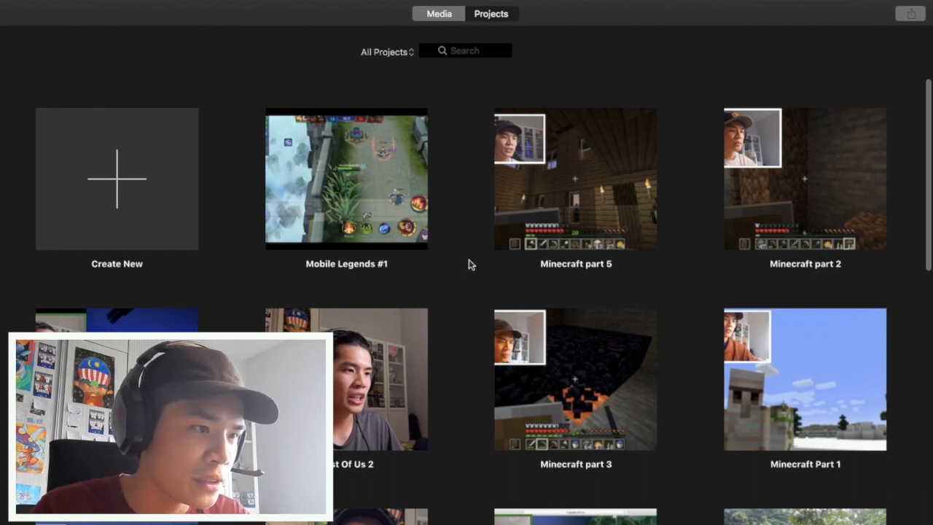
click(165, 202)
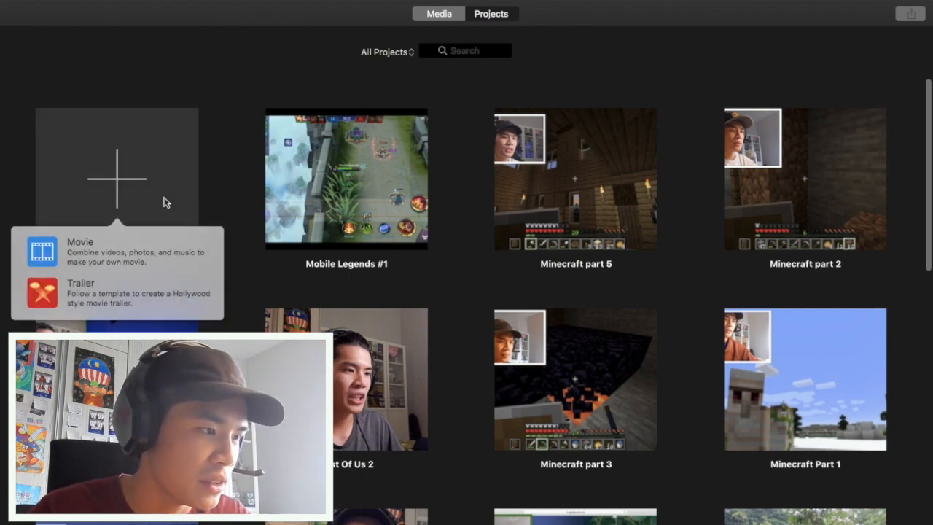
click(97, 263)
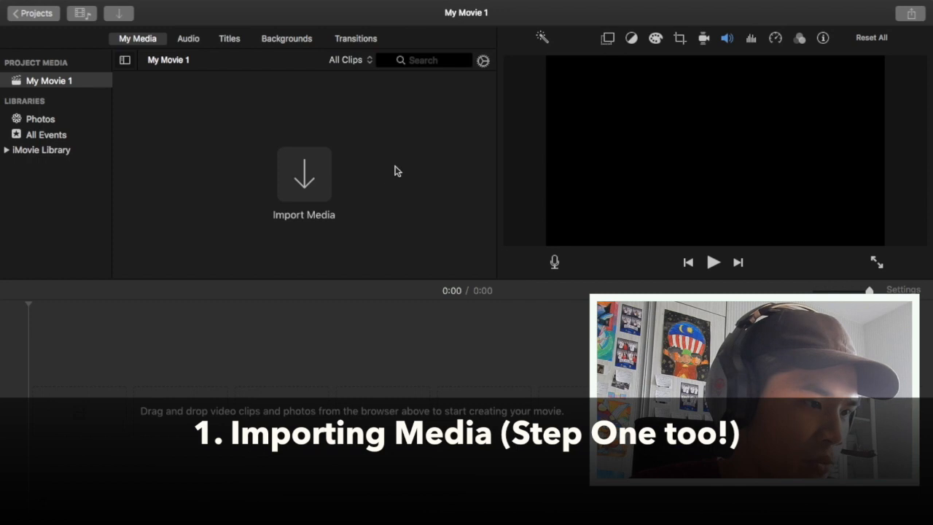
Start a media import into the new movie and browse to the Documents folder inside the home folder
click(306, 170)
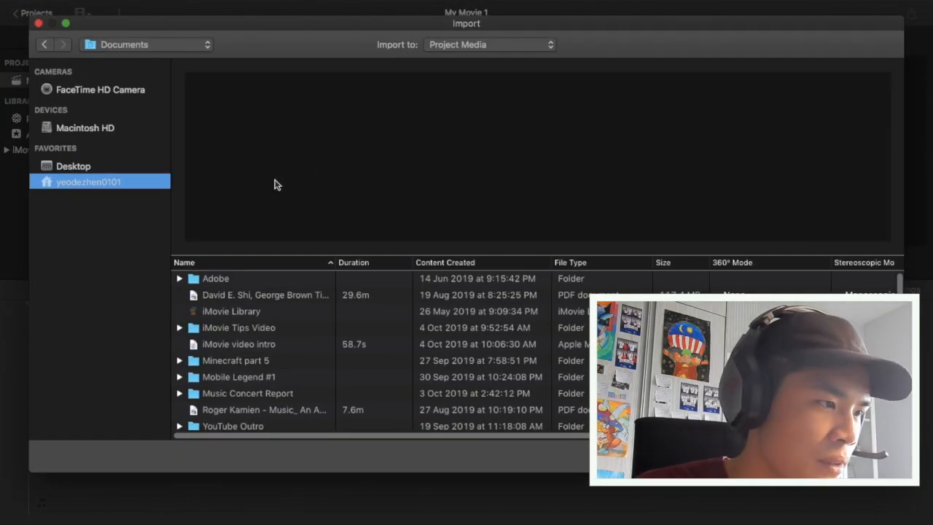
click(80, 169)
click(82, 181)
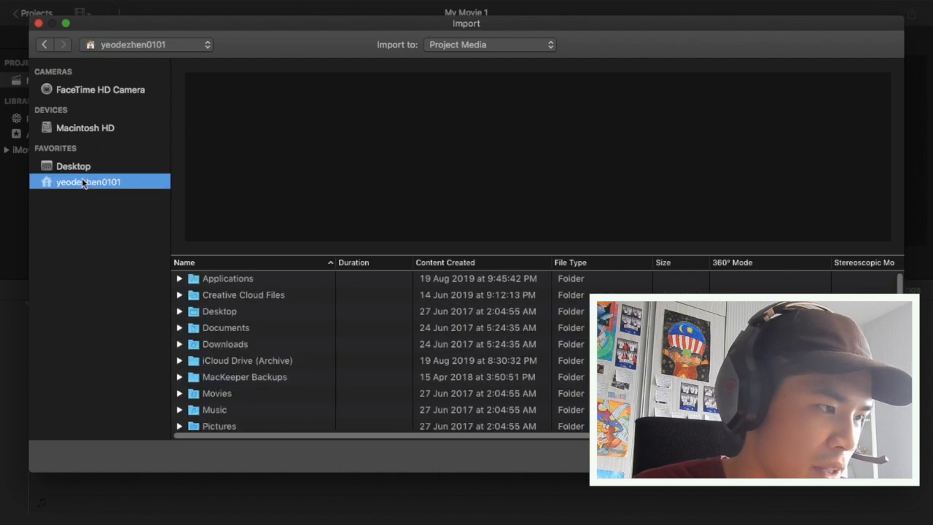
scroll(291, 343, down, 1)
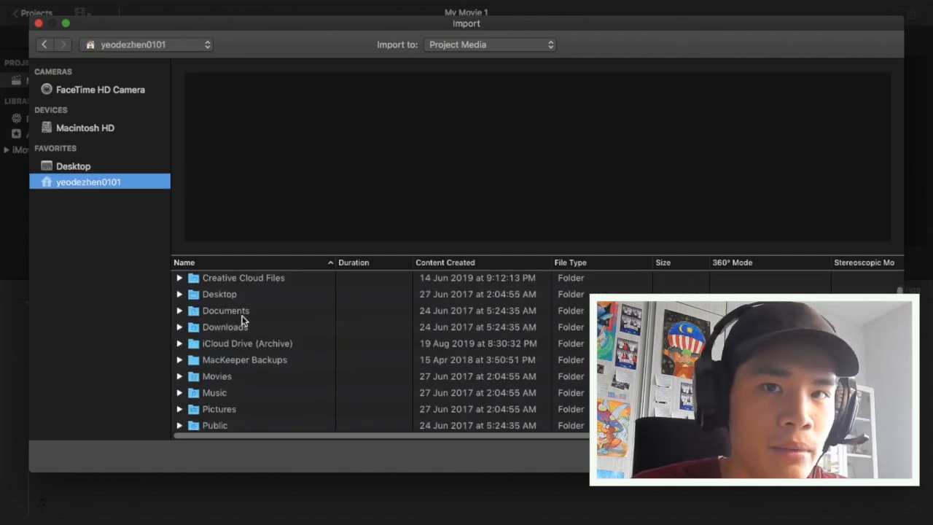
double_click(243, 319)
Import DSCN5640.MOV, iMovie Tips video and Minecraft poster from the iMovie Tips Video folder into the project media
scroll(390, 350, down, 4)
scroll(375, 346, up, 4)
click(260, 333)
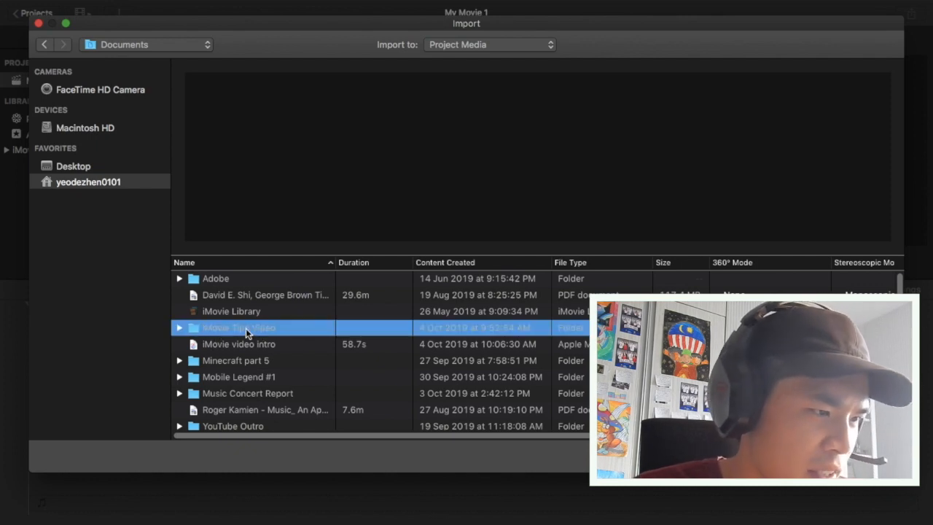
double_click(285, 330)
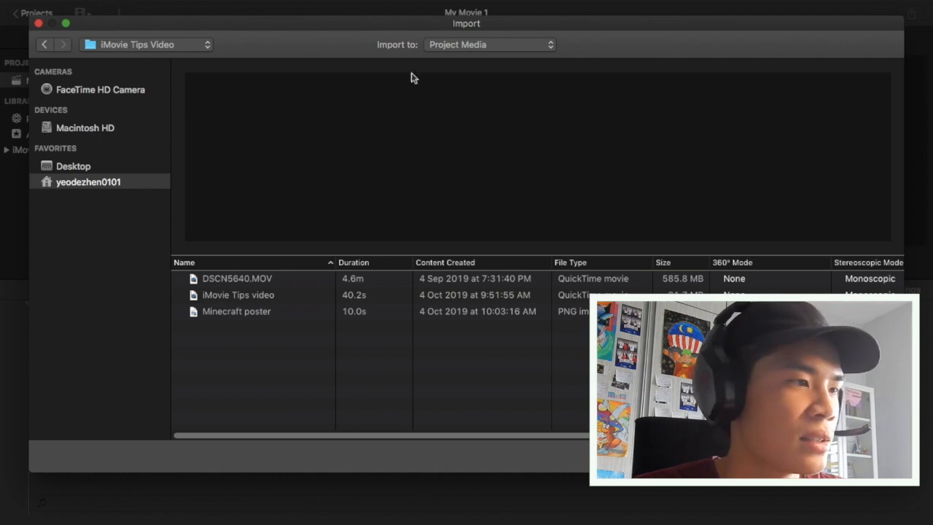
click(263, 320)
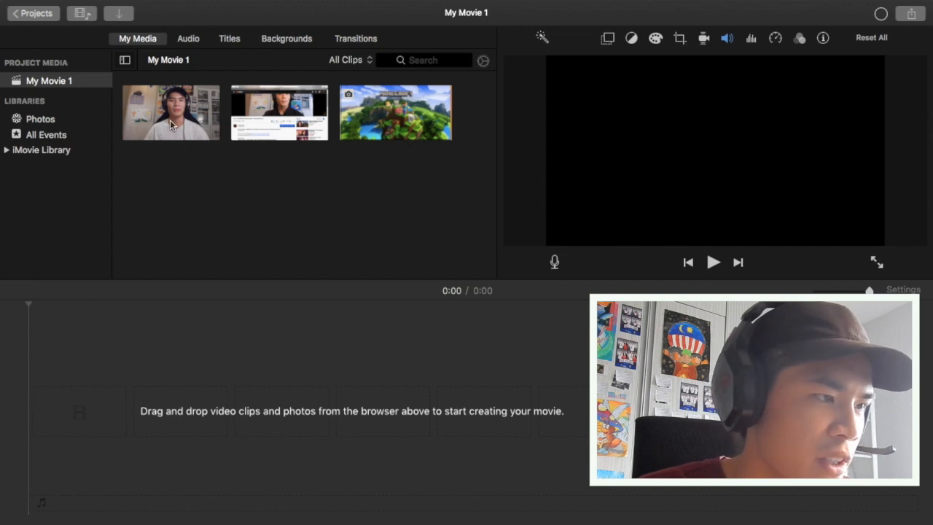
Start another media import into the project media, beginning in the Documents folder
click(171, 119)
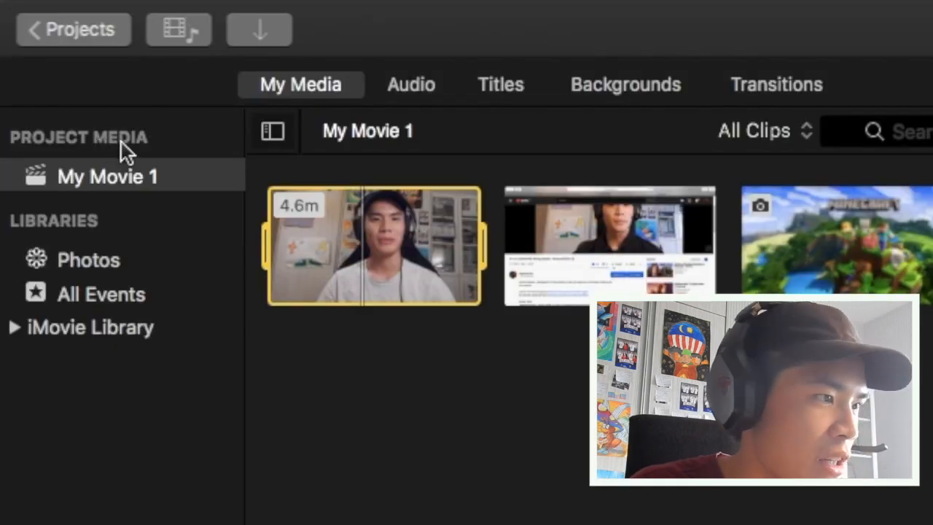
right_click(121, 140)
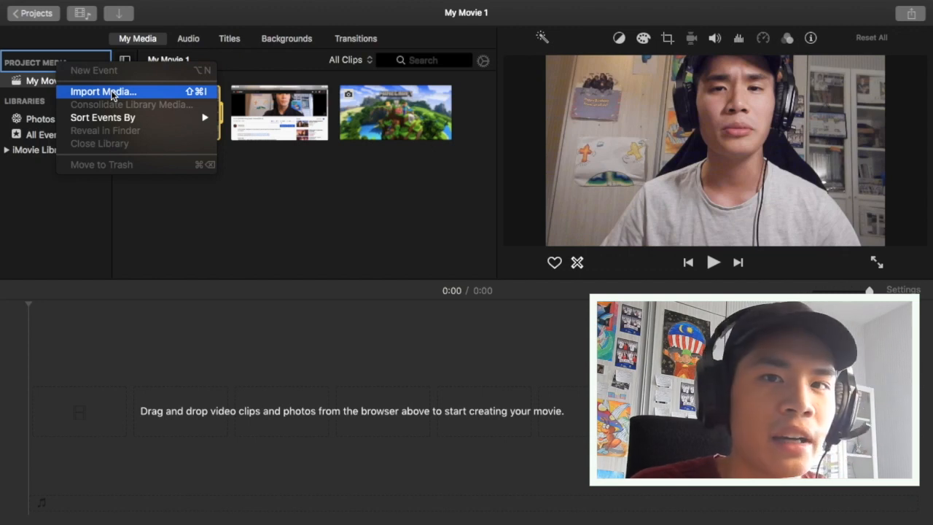
click(113, 92)
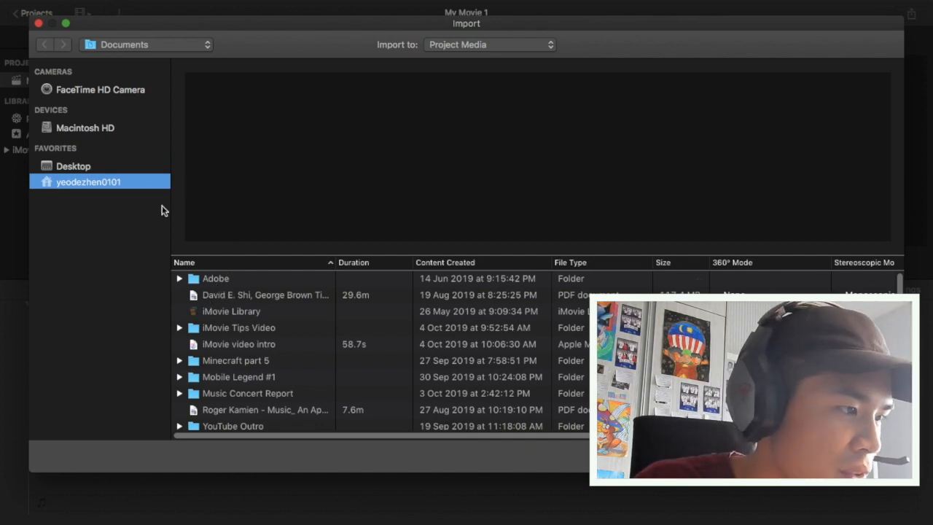
double_click(252, 333)
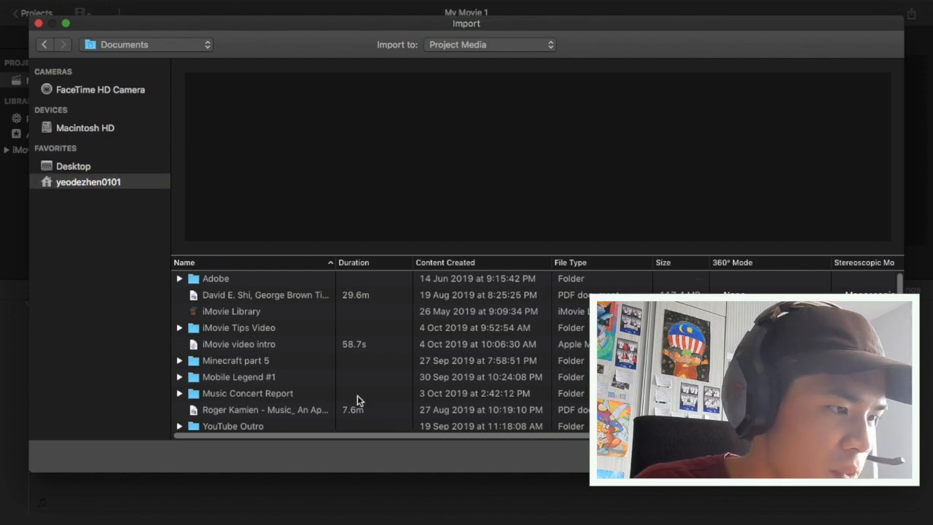
Import A Milestone.mp4 from the YouTube Videos folder into the project media
scroll(314, 375, down, 5)
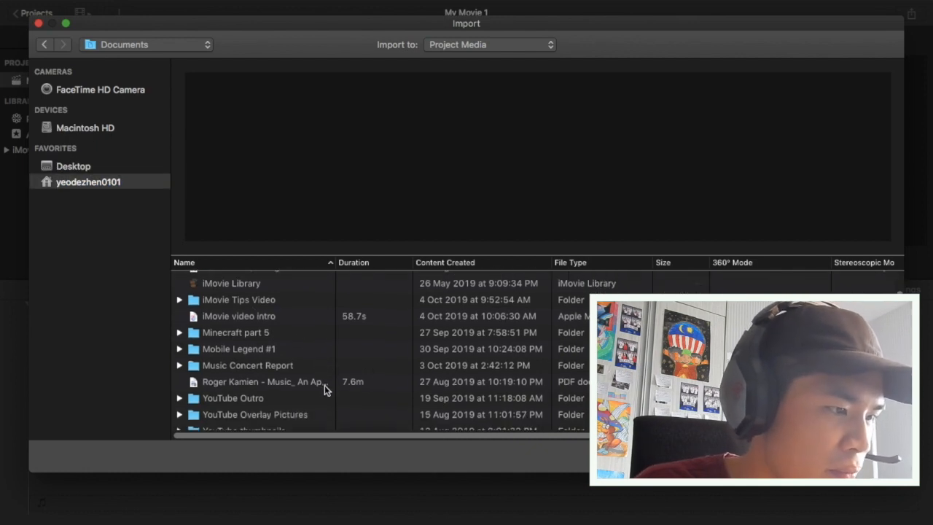
scroll(338, 395, down, 1)
double_click(277, 406)
scroll(307, 369, down, 1)
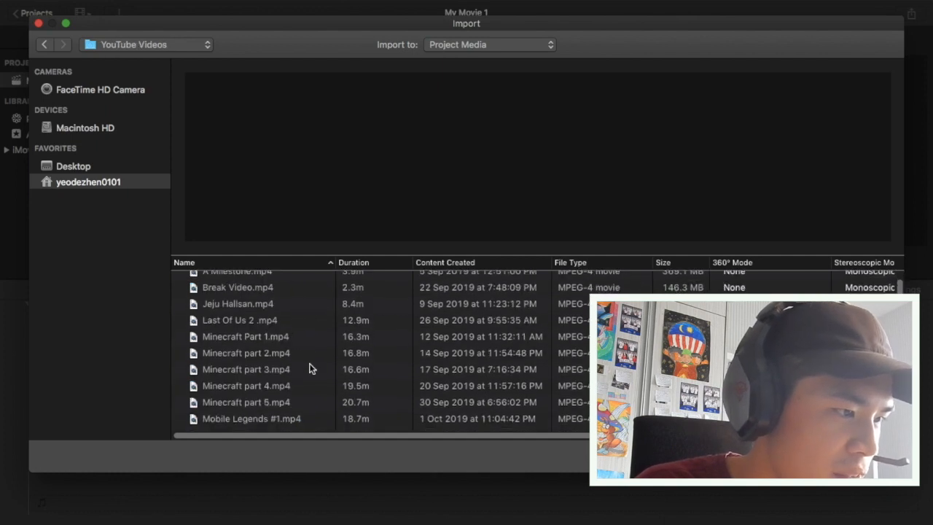
scroll(307, 369, up, 1)
click(277, 280)
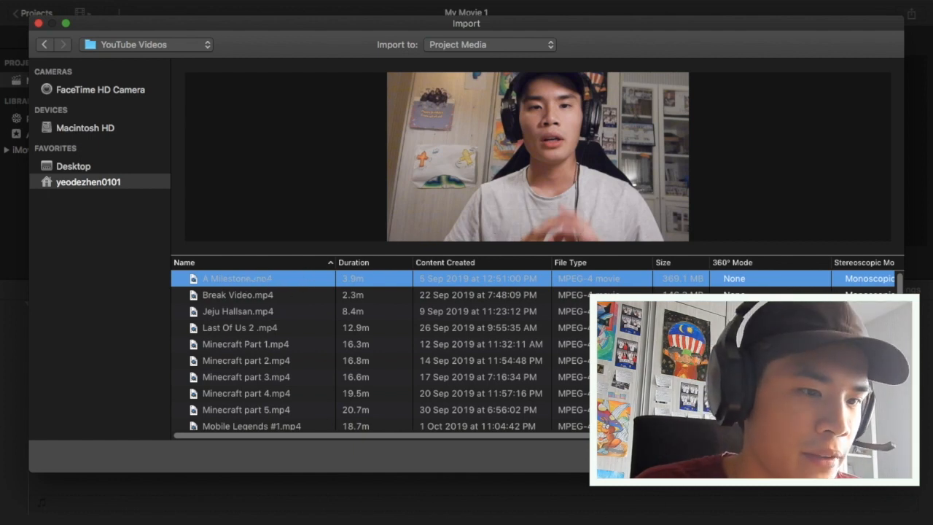
key(Escape)
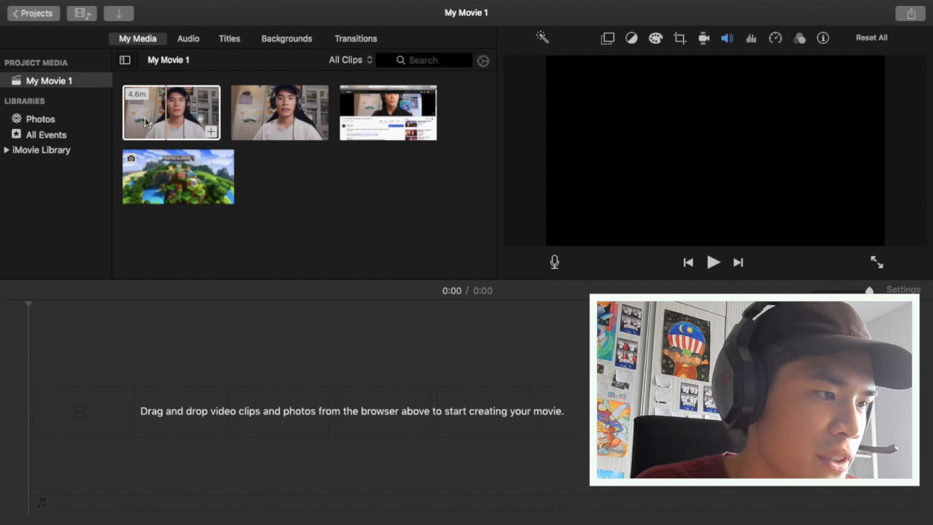
Compare the two webcam clips in the project media and place the 4.6-minute one at the start of the timeline
click(145, 122)
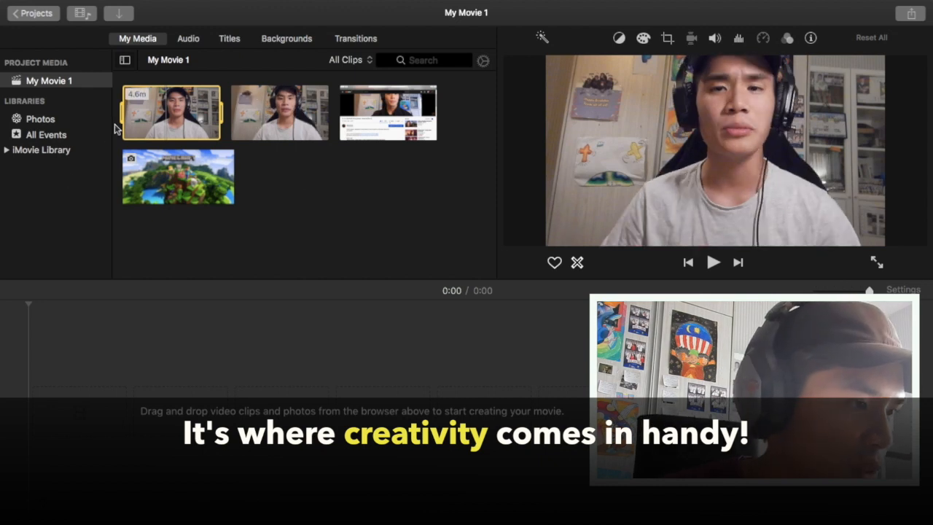
click(279, 119)
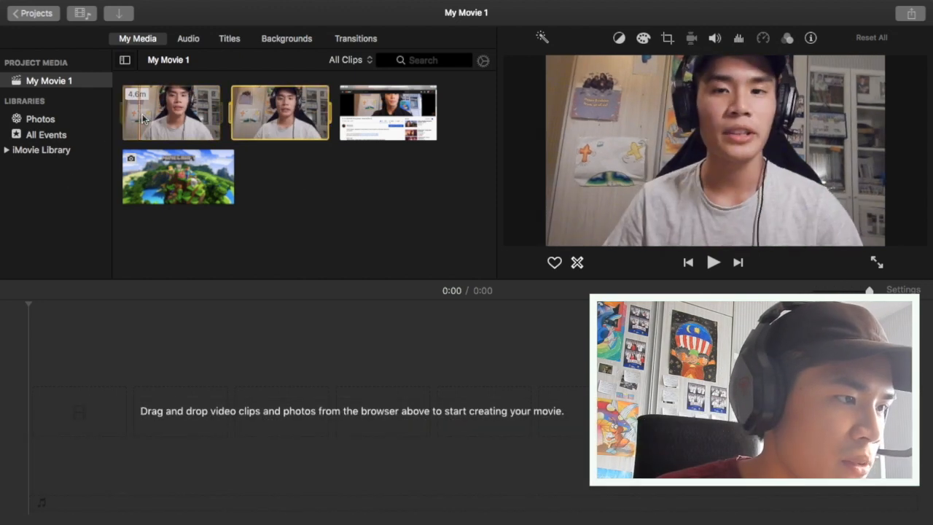
click(169, 116)
drag(173, 117, 63, 419)
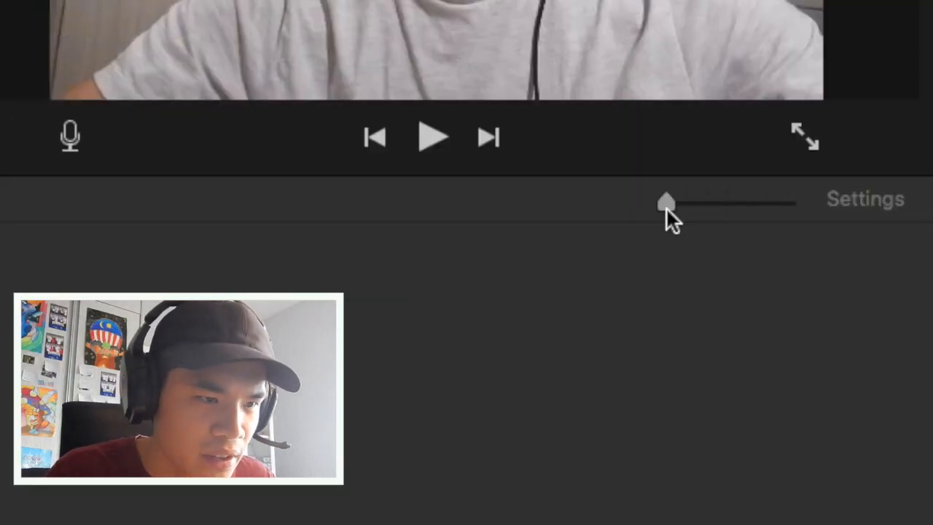
Raise the timeline clip's volume to 400% and play it from about 0:04 to check the sound
drag(682, 208, 702, 211)
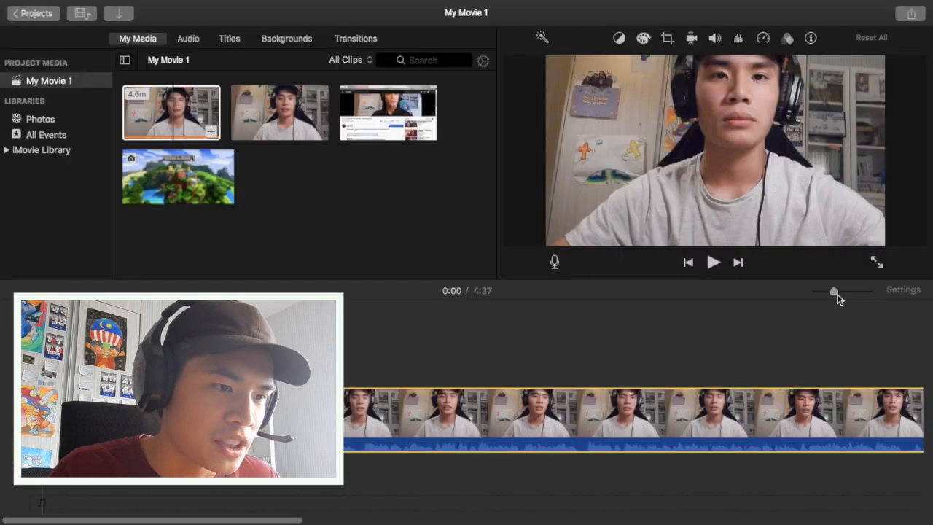
drag(838, 295, 842, 294)
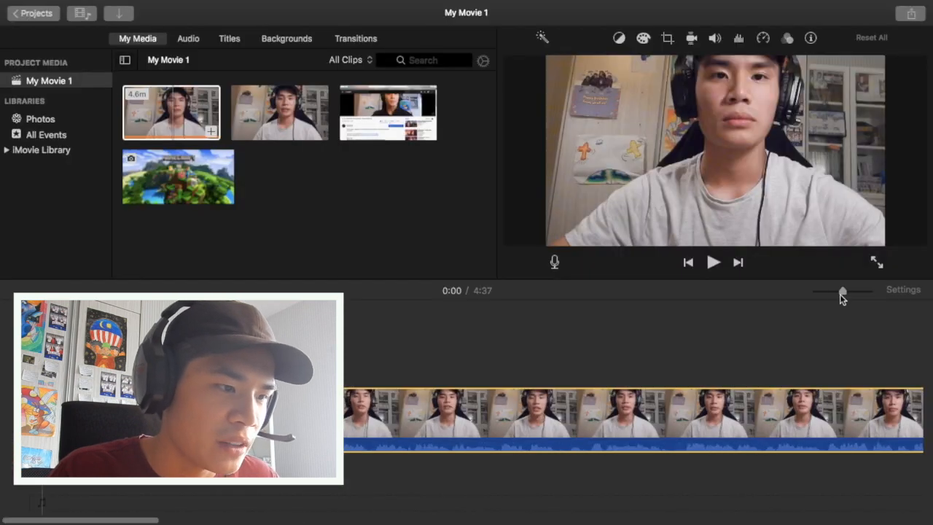
drag(98, 521, 856, 522)
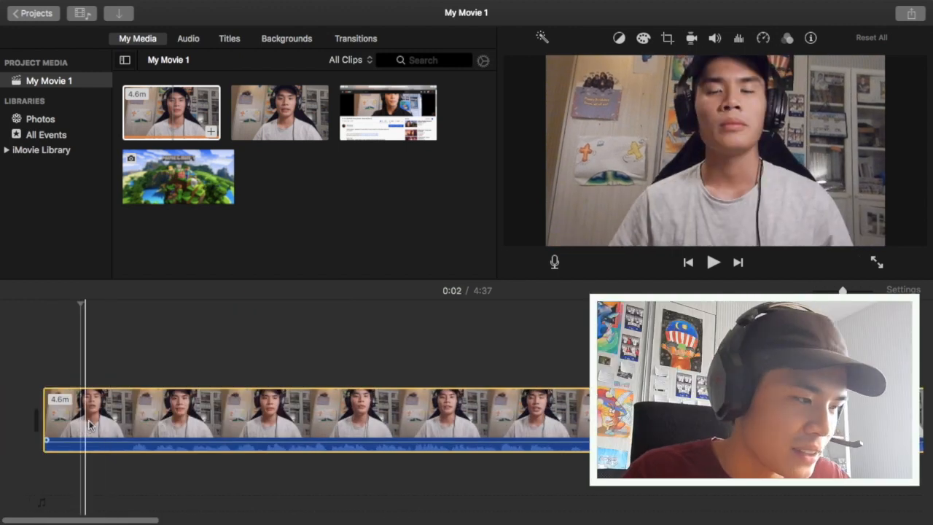
click(121, 427)
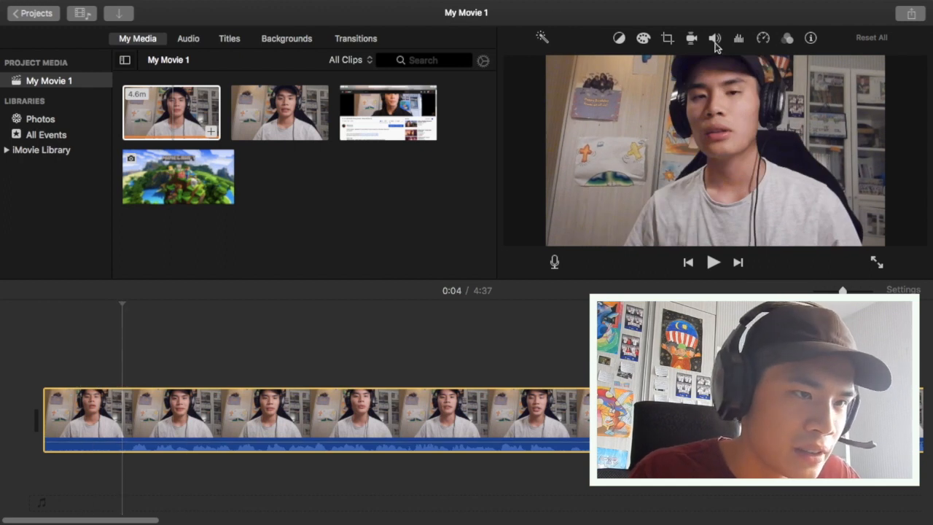
click(715, 38)
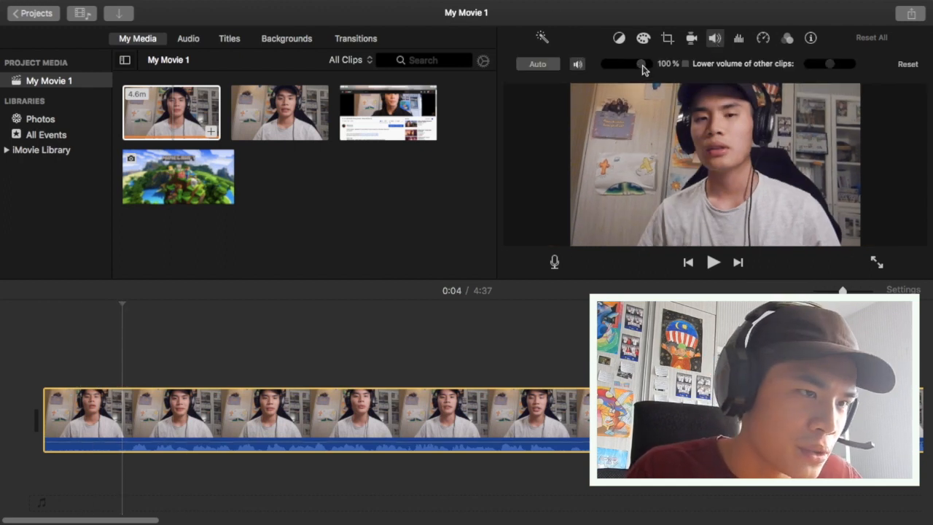
drag(641, 64, 650, 65)
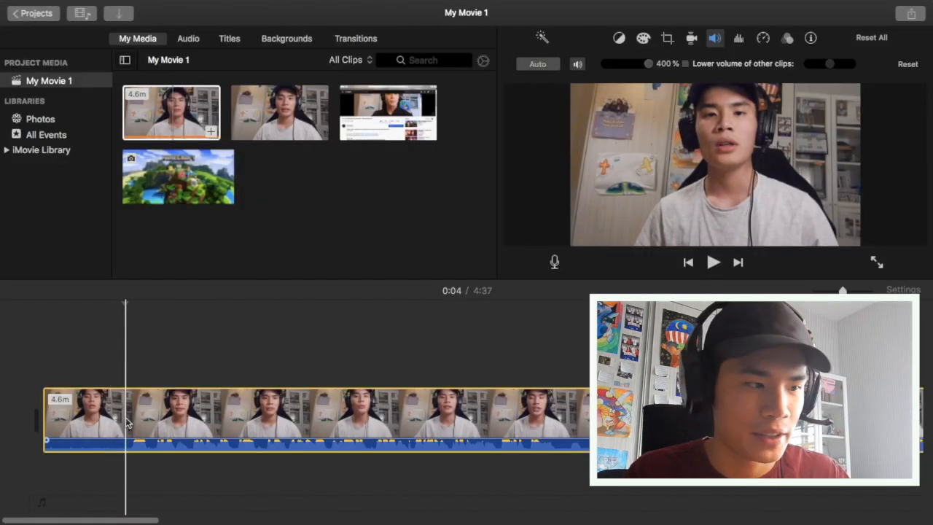
key(space)
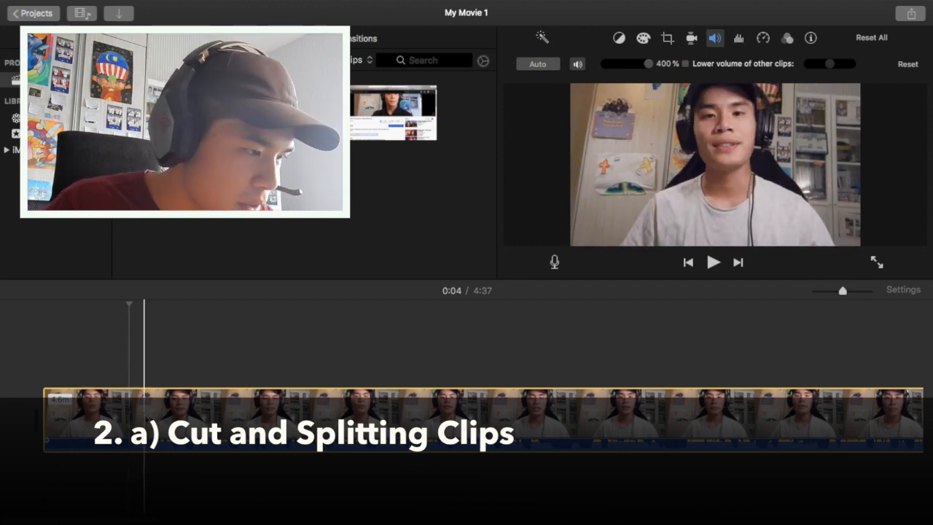
Split the timeline clip at about 0:04 and delete its opening piece
right_click(128, 406)
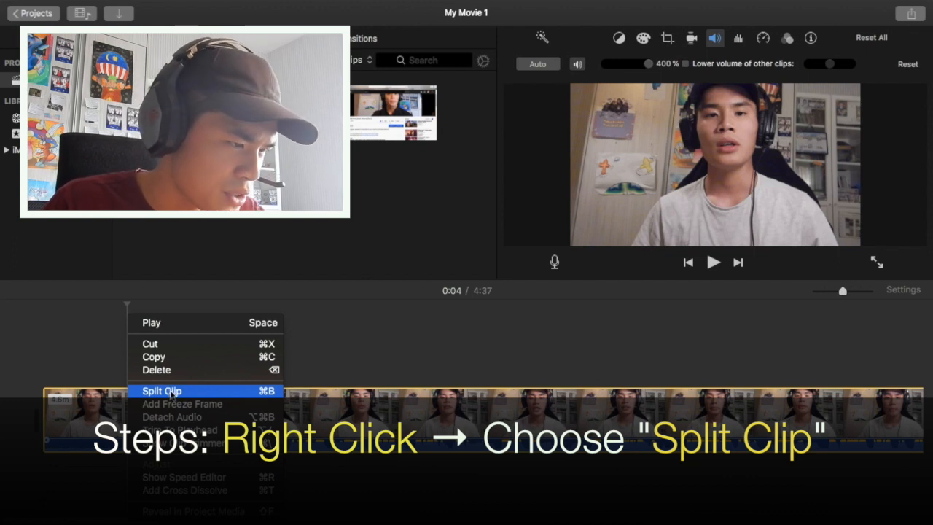
click(164, 392)
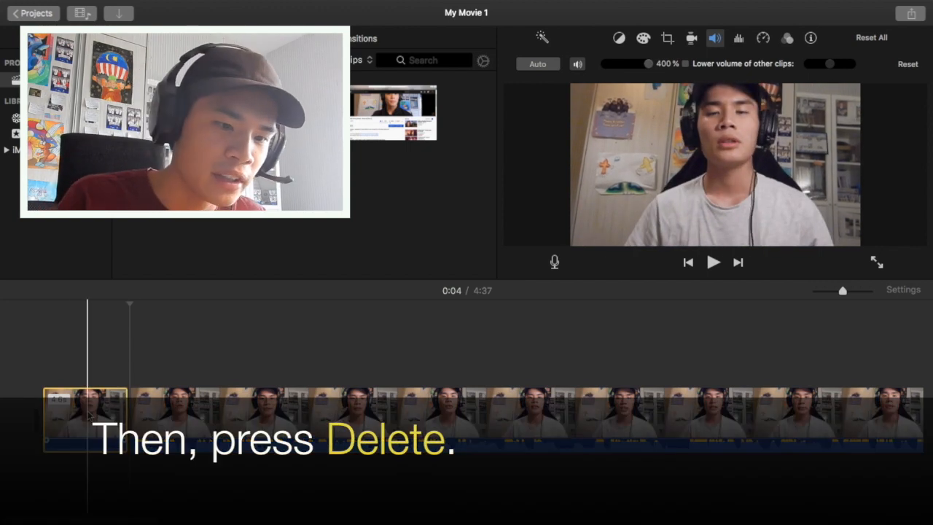
key(Delete)
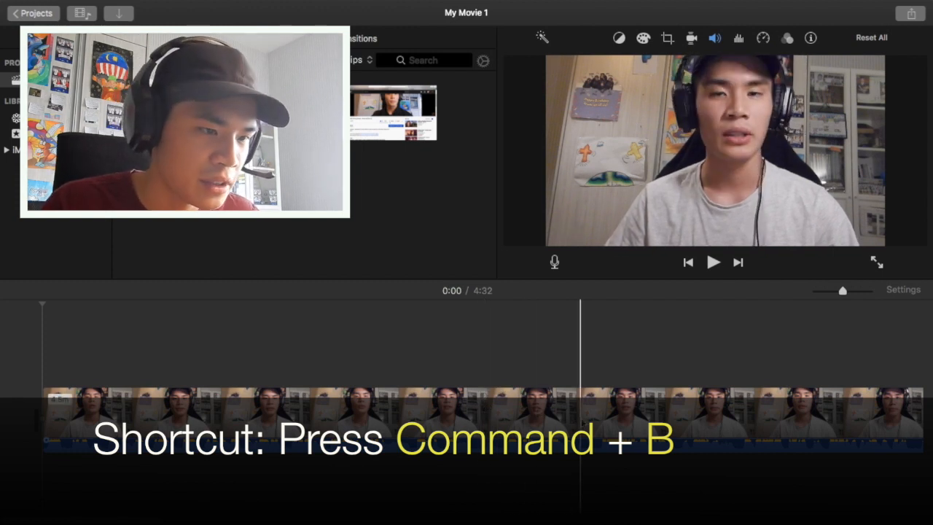
Split the remaining clip at 0:29 and move the playhead to 0:53 in the second piece
click(587, 416)
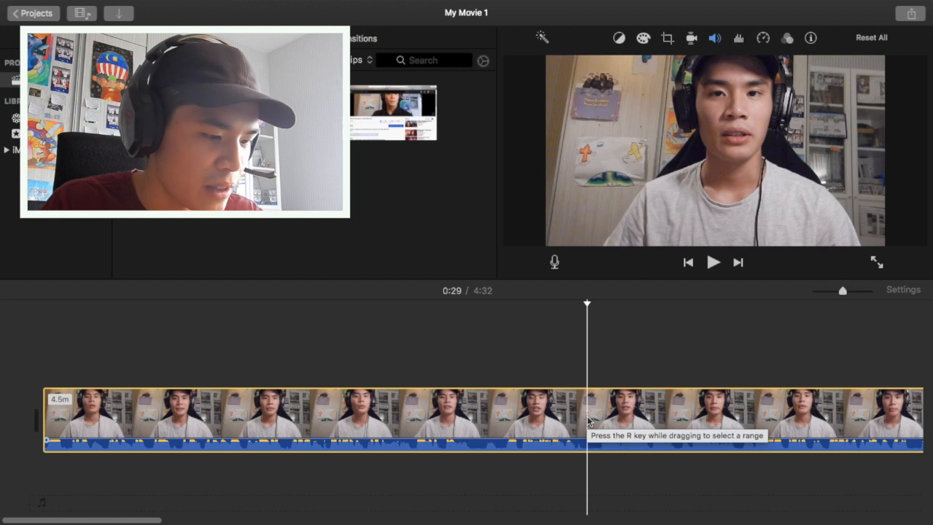
key(super+b)
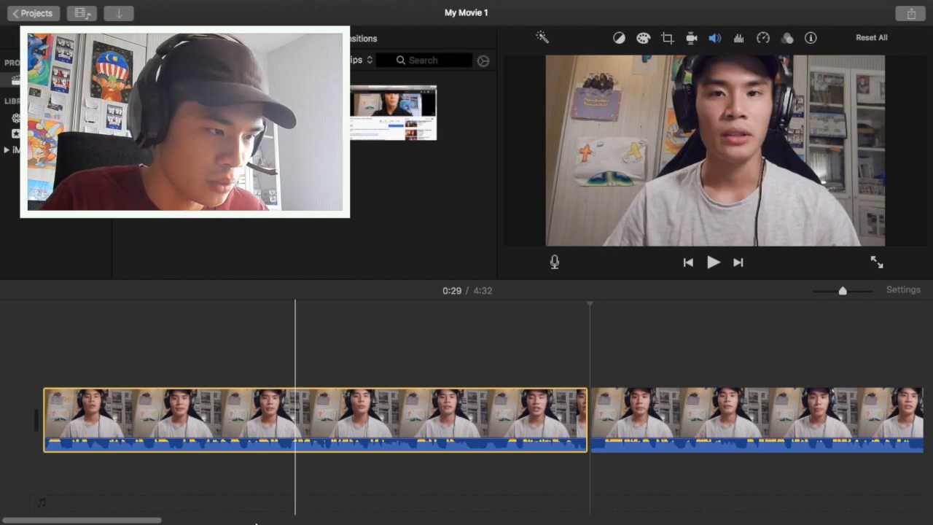
click(183, 423)
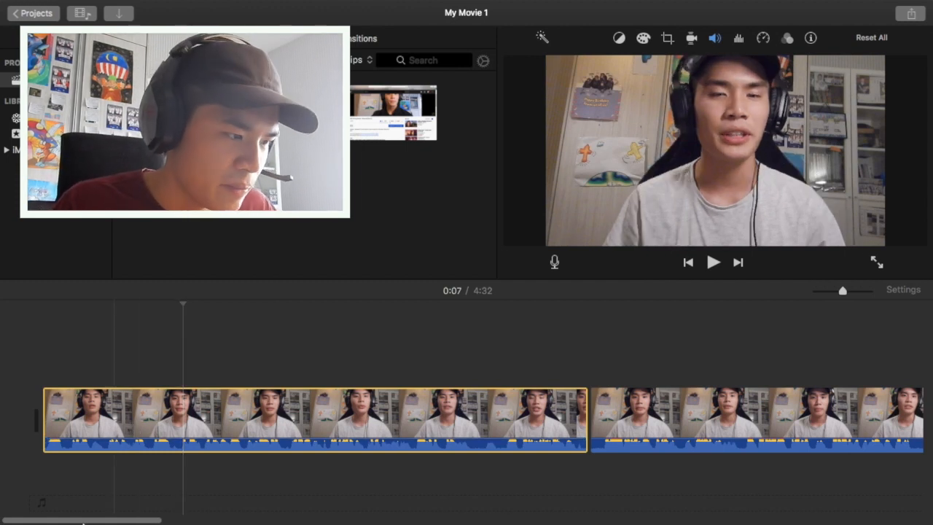
drag(82, 522, 205, 522)
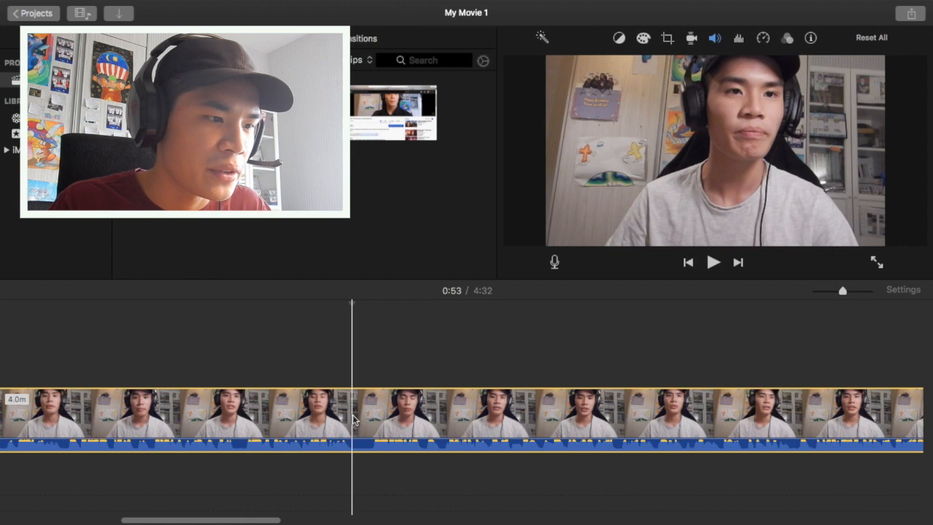
Split the clip at 0:53 and again about a second further on, and delete the 1.2-second silent piece between the cuts
click(354, 419)
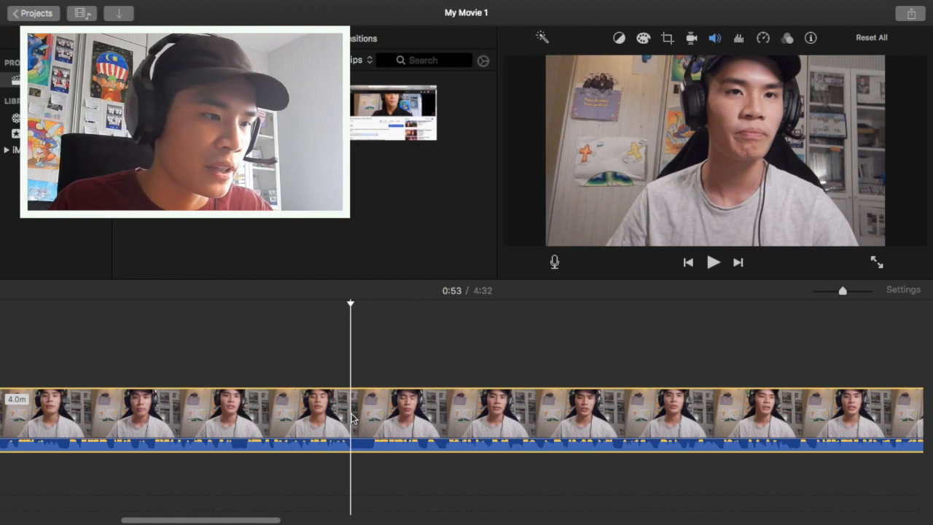
key(super+b)
click(378, 414)
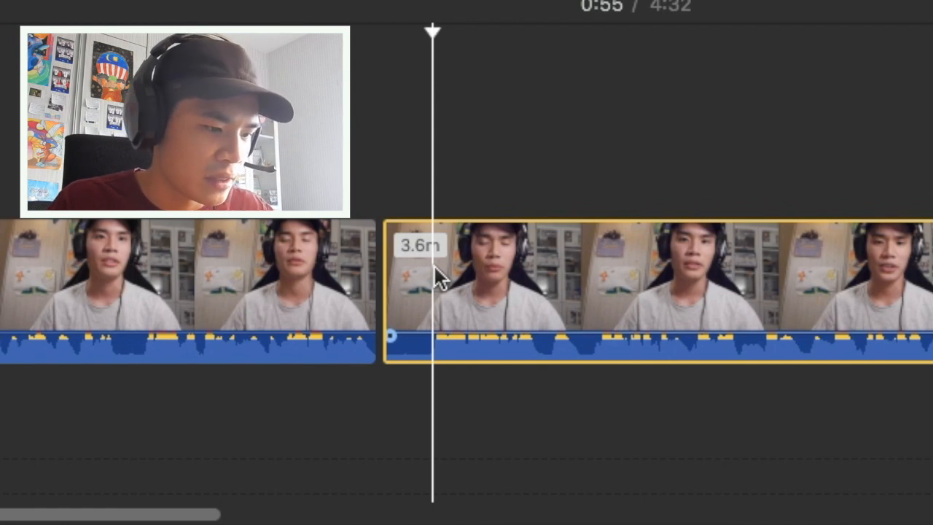
key(super+b)
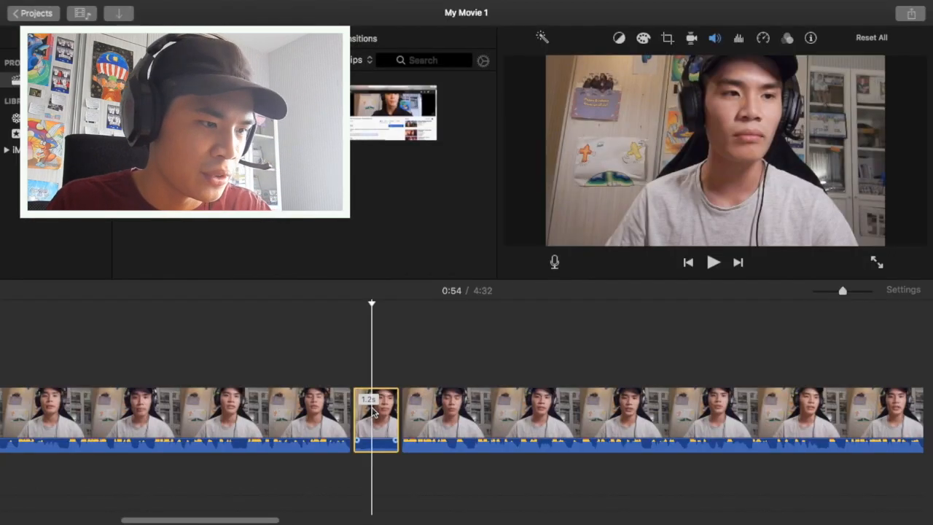
key(Delete)
Look through the rest of the timeline footage and play the long clip from 1:30
drag(256, 521, 87, 521)
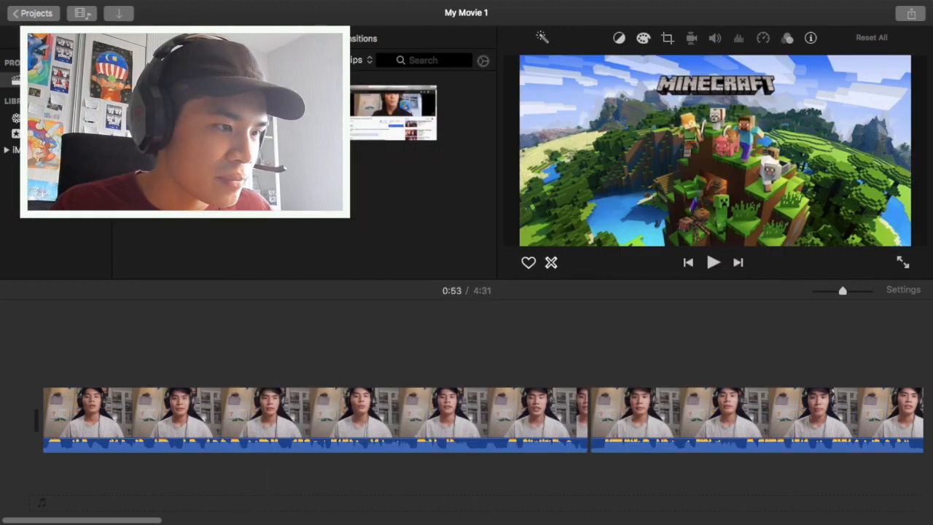
scroll(467, 420, right, 8)
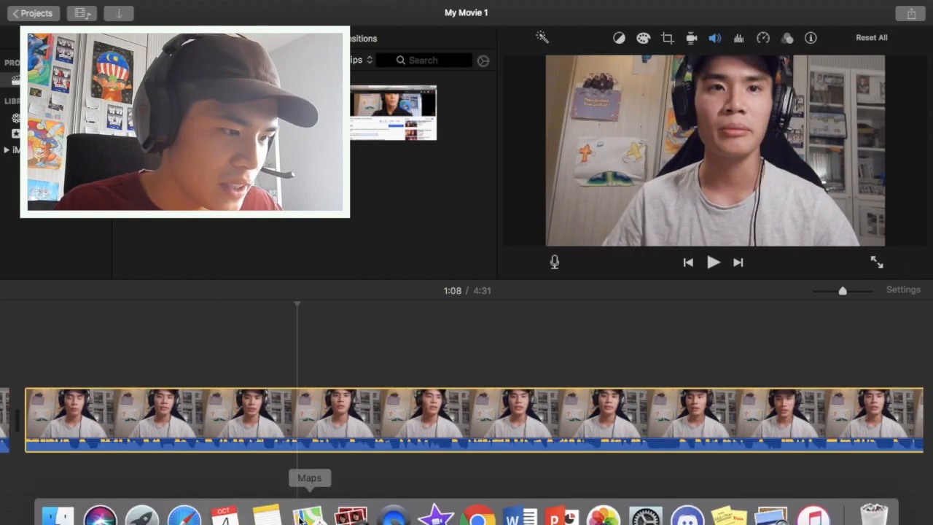
drag(292, 521, 352, 521)
click(338, 424)
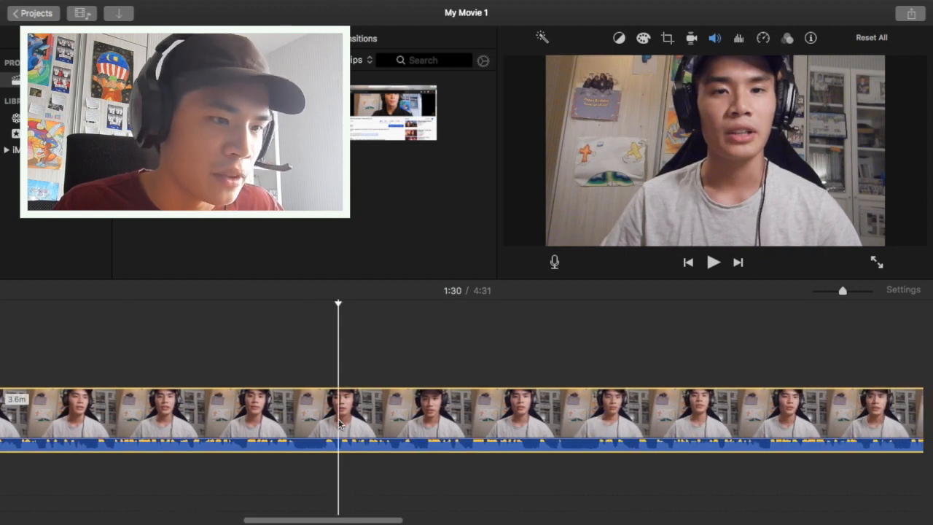
key(space)
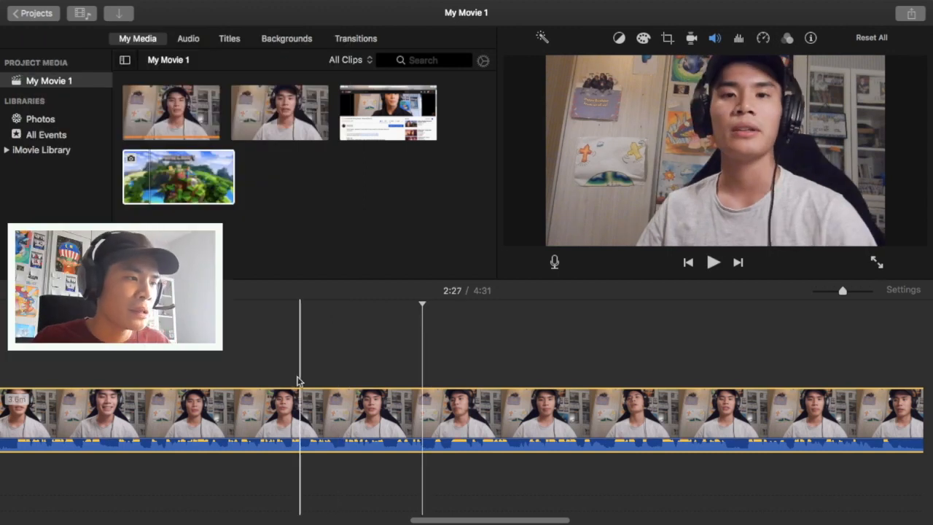
Place the Minecraft picture above the main clip at about 2:22 and play the section with the overlay
click(342, 416)
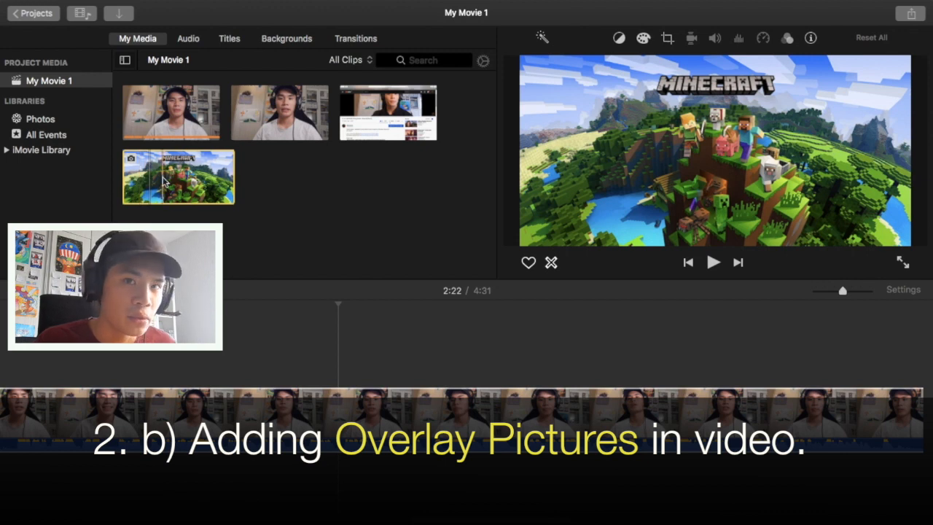
drag(166, 182, 324, 169)
drag(375, 203, 340, 357)
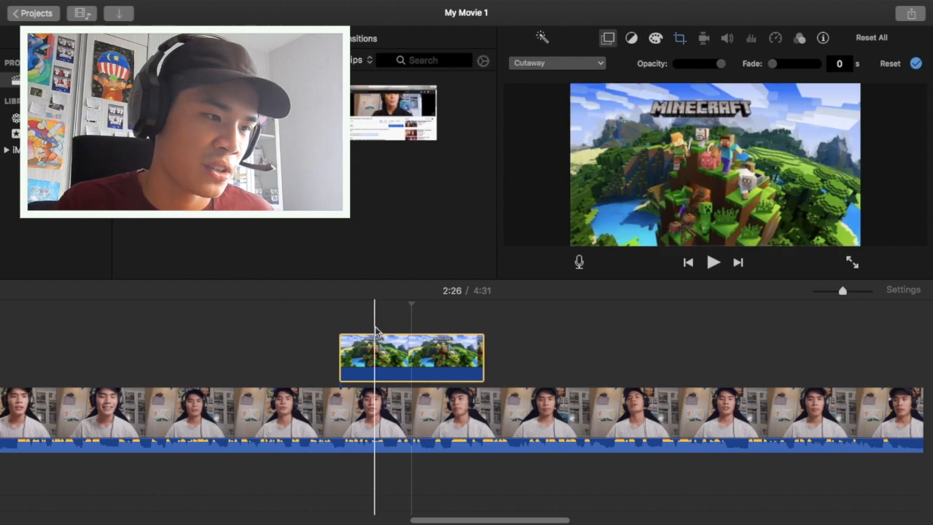
click(319, 406)
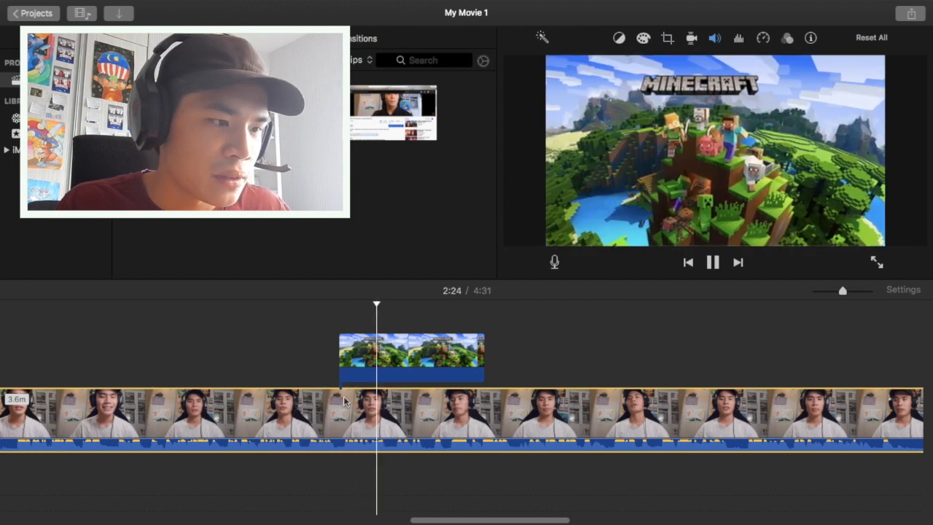
key(space)
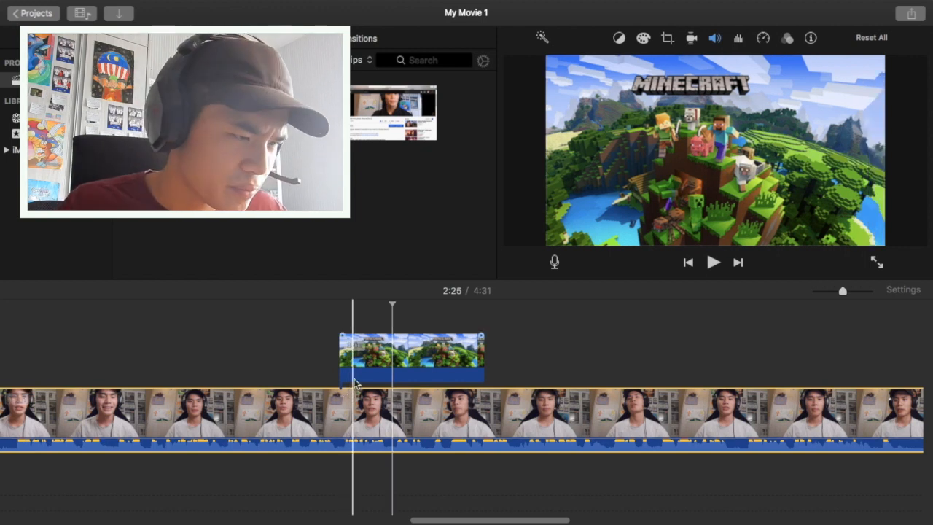
Show the Minecraft overlay as Picture in Picture, enlarged and placed in the upper-left of the frame beside the speaker's head
click(366, 350)
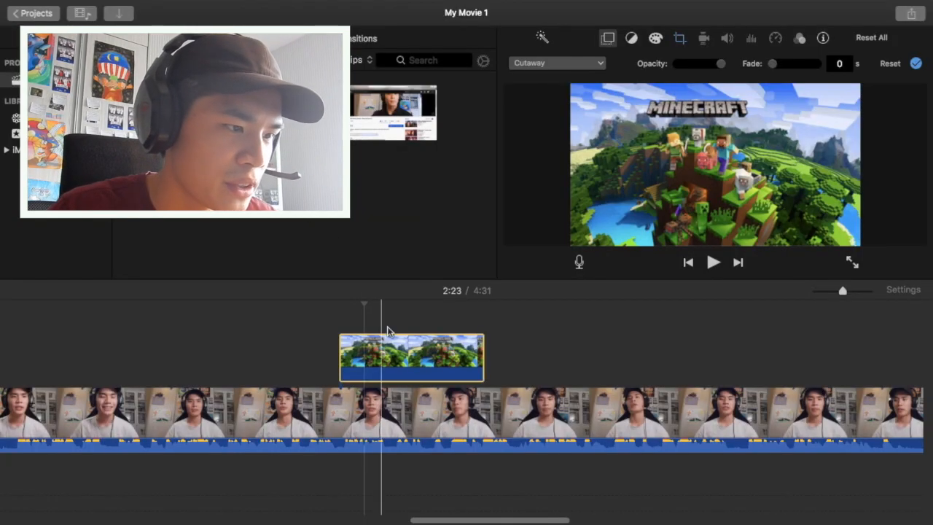
click(403, 343)
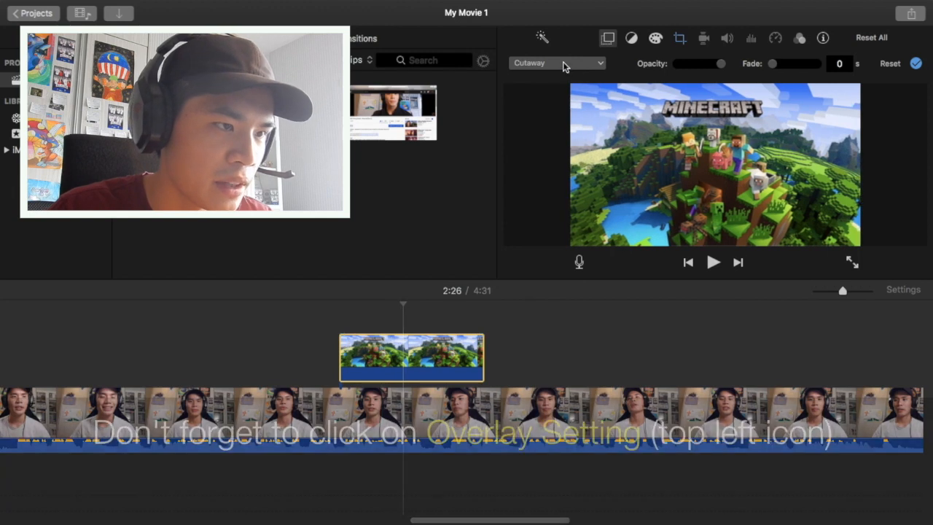
click(563, 64)
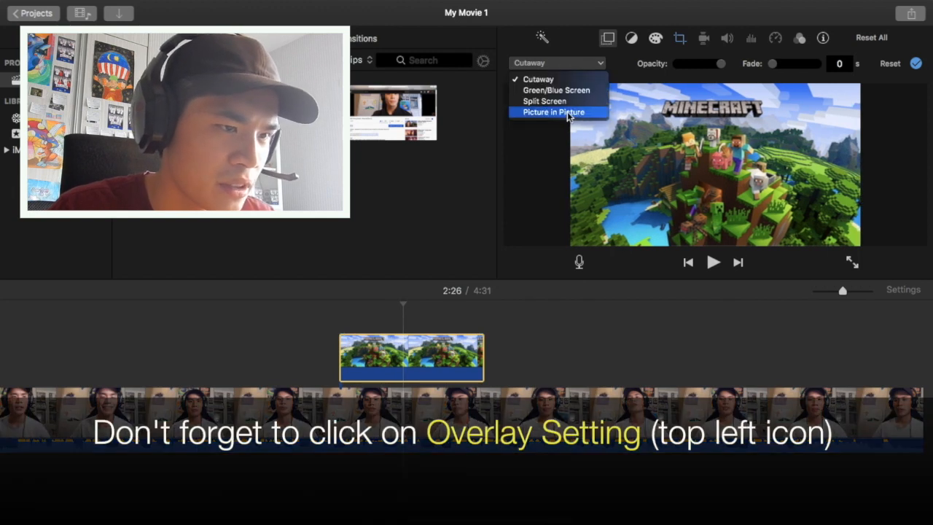
click(569, 114)
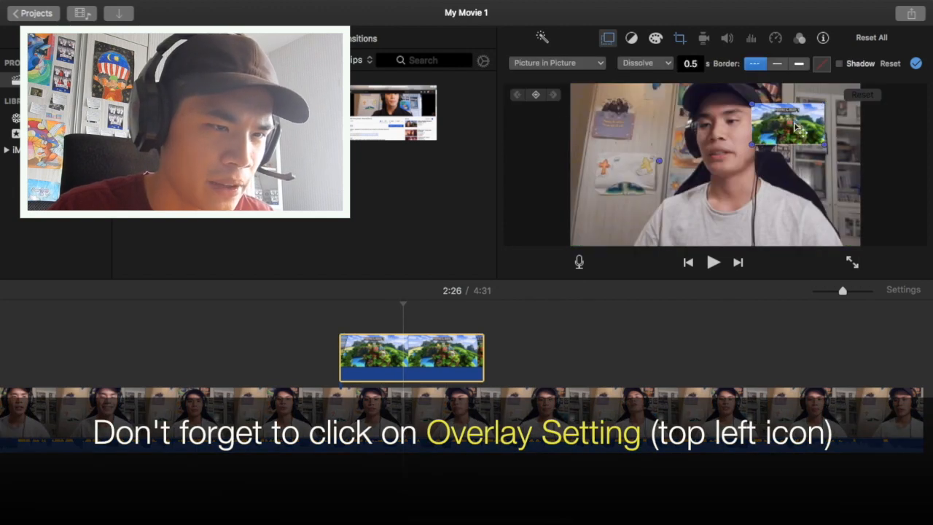
drag(795, 125, 650, 153)
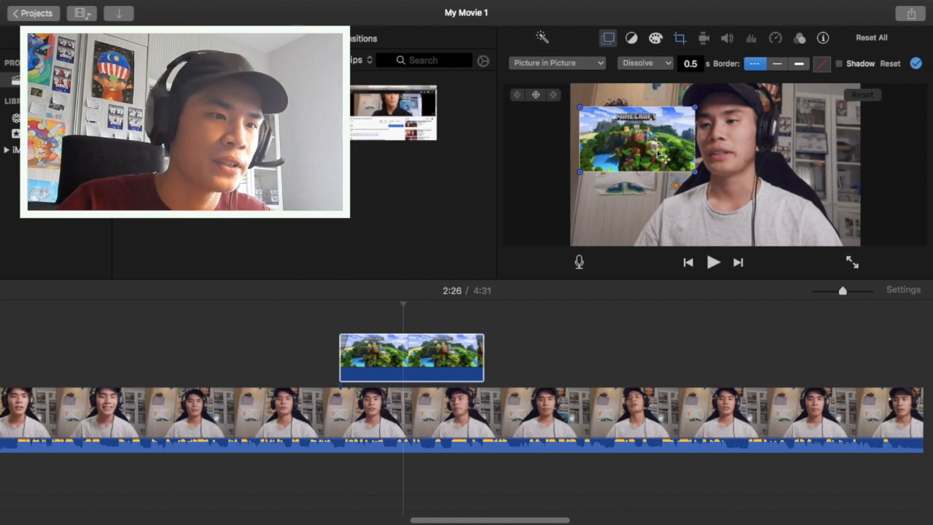
drag(693, 167, 690, 164)
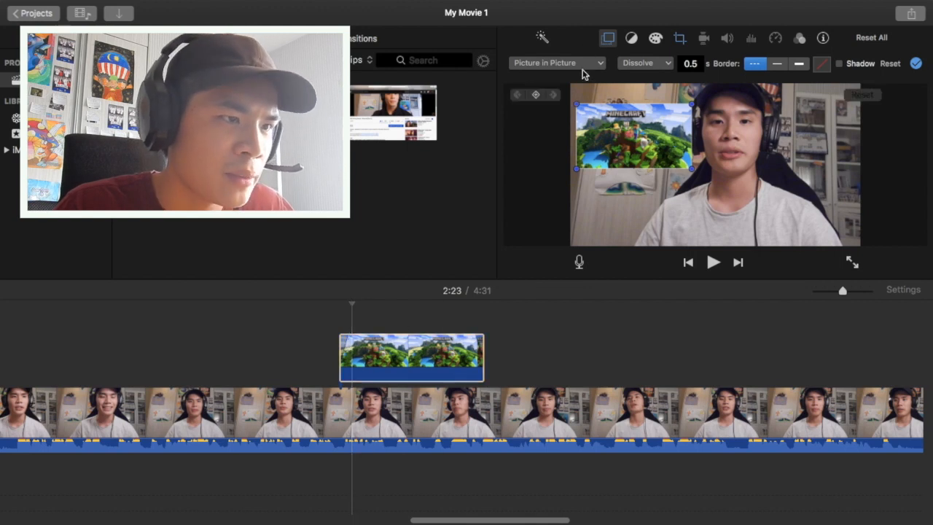
Switch the Minecraft overlay to Cutaway and play the section from just before the picture
click(581, 64)
click(568, 79)
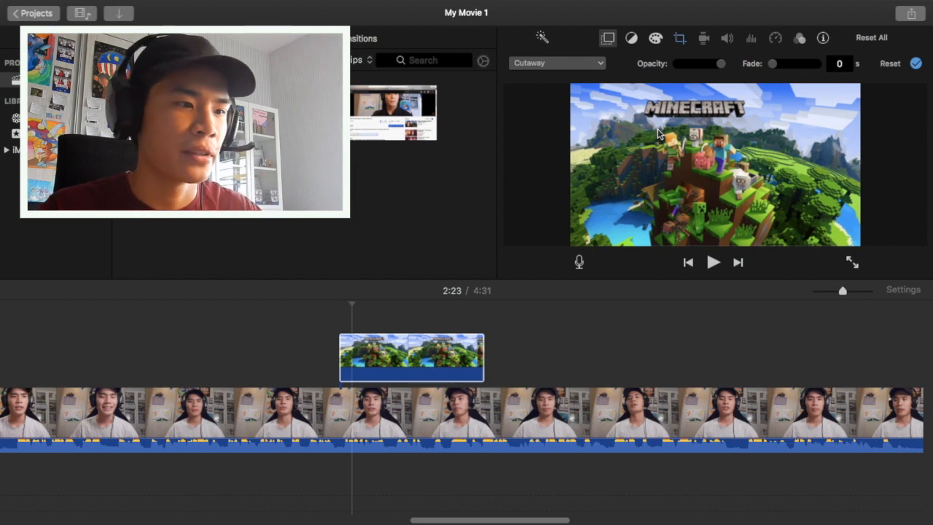
click(321, 363)
key(space)
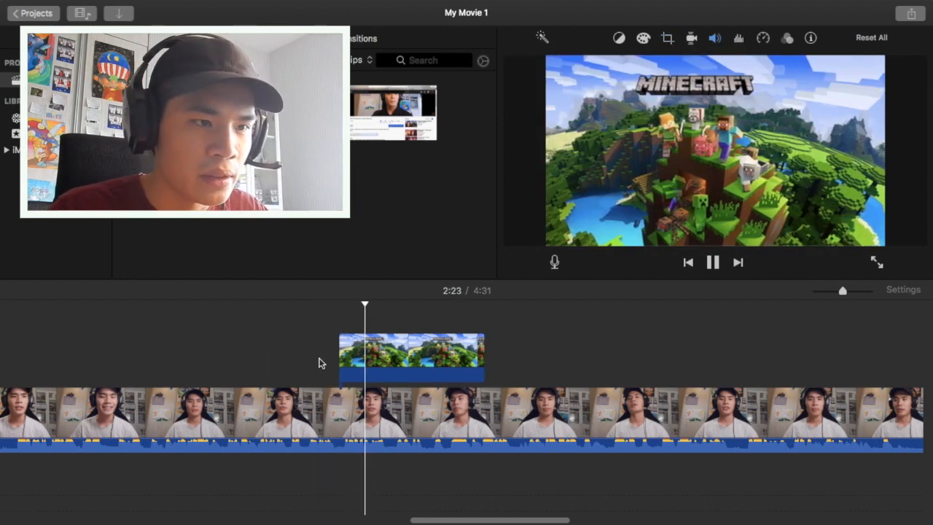
key(space)
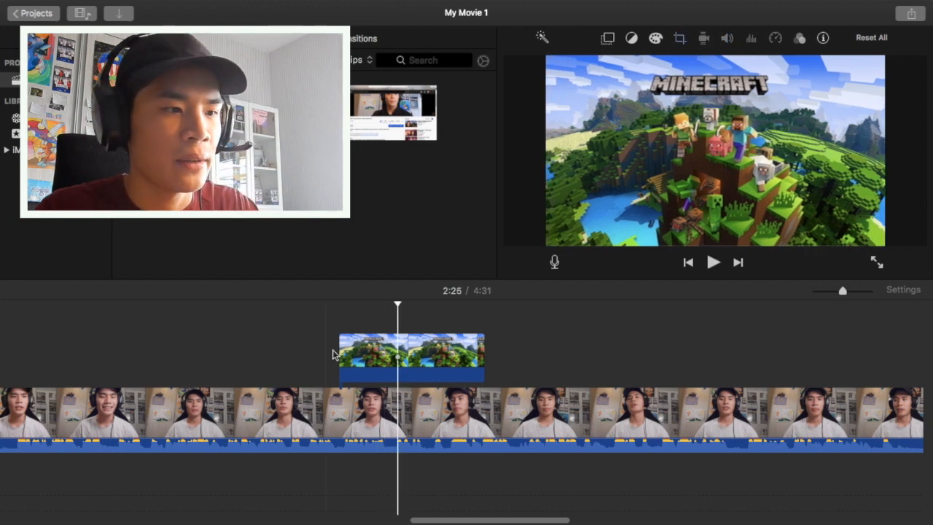
Change the Minecraft overlay's crop style from Ken Burns to Fit and play the section to check it
click(384, 354)
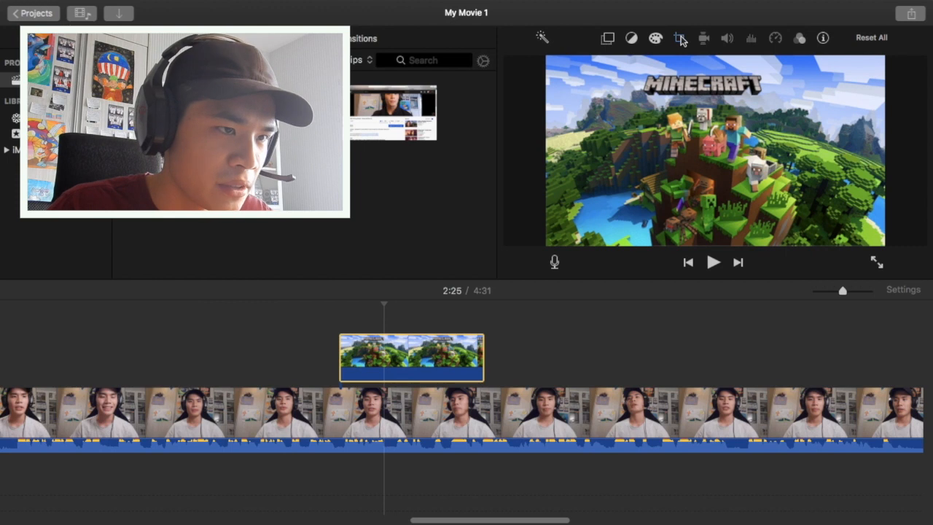
click(679, 39)
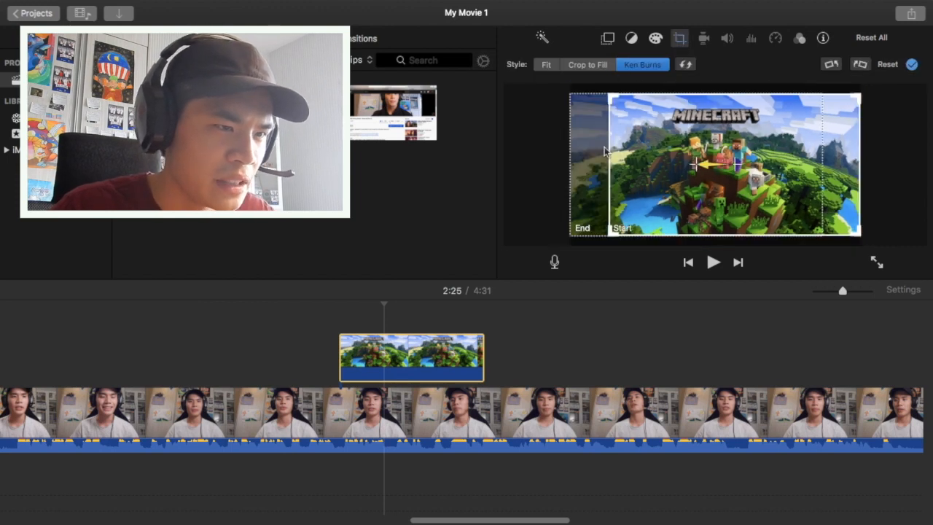
click(547, 65)
click(911, 64)
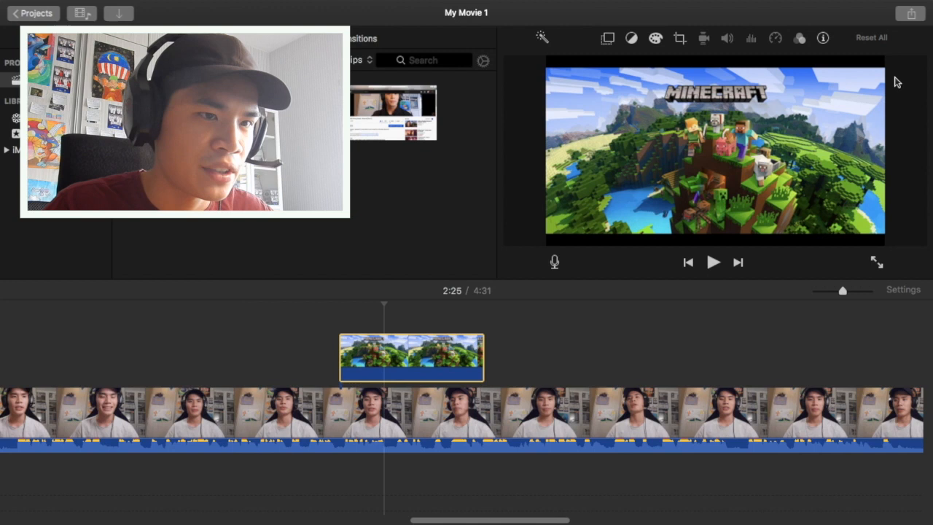
click(330, 453)
key(space)
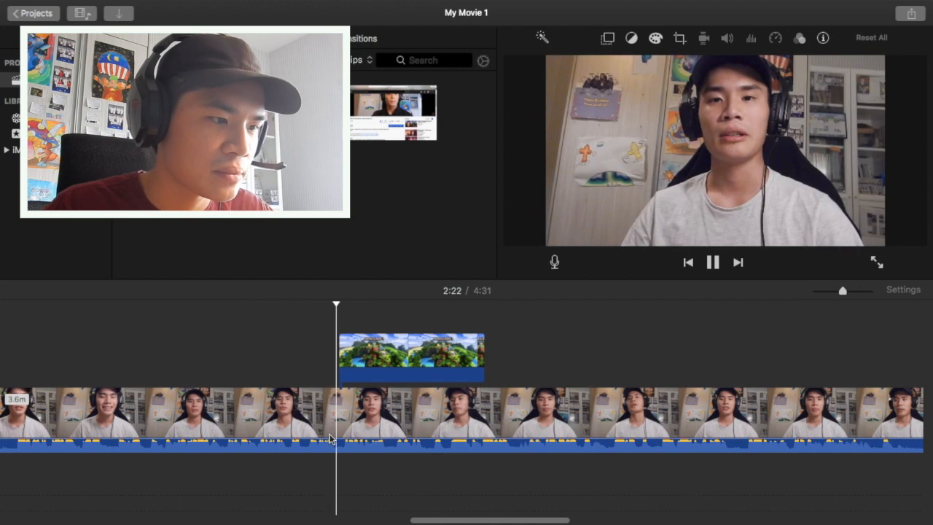
key(space)
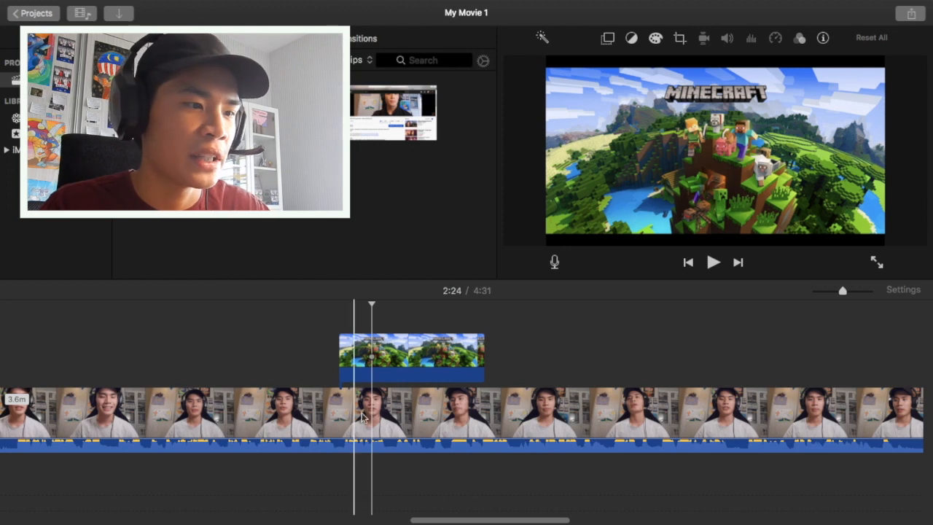
Set the Minecraft overlay to Picture in Picture, enlarge it to about half the frame width and place it in the lower-left of the frame
click(400, 357)
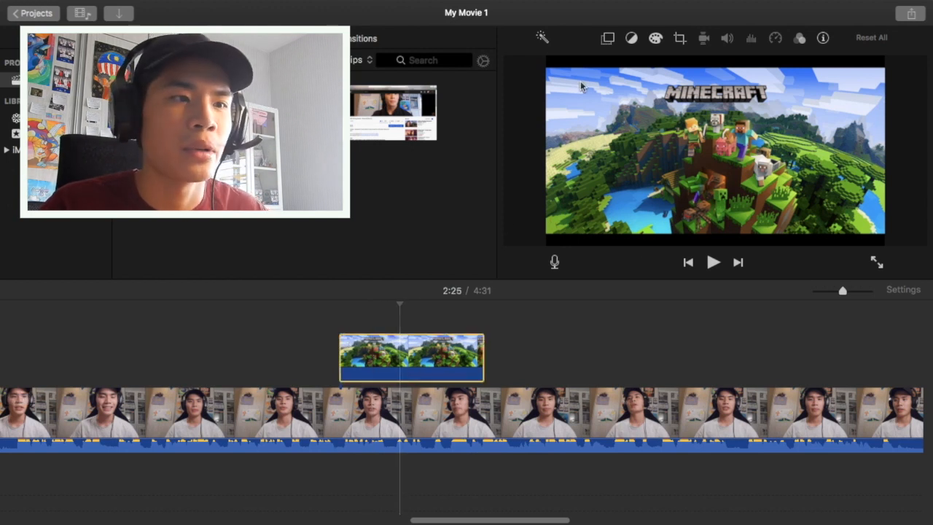
click(607, 40)
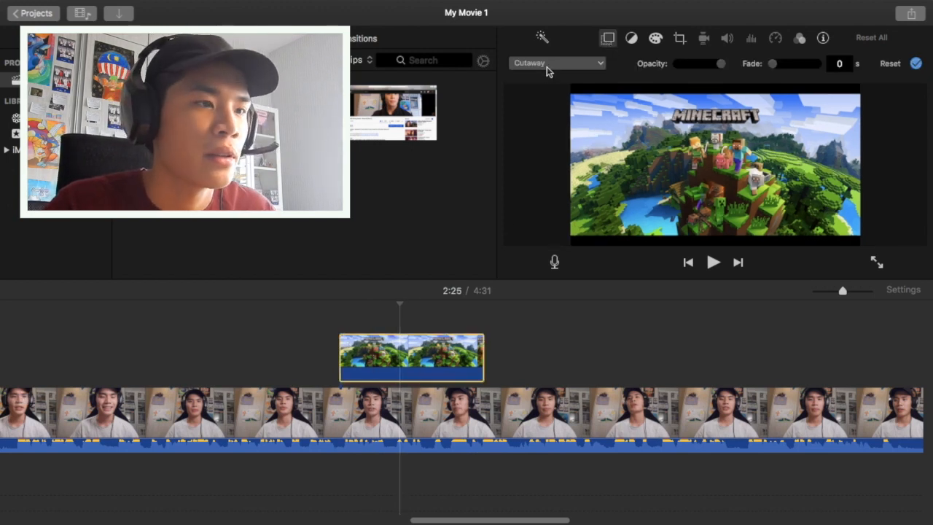
click(547, 66)
click(554, 112)
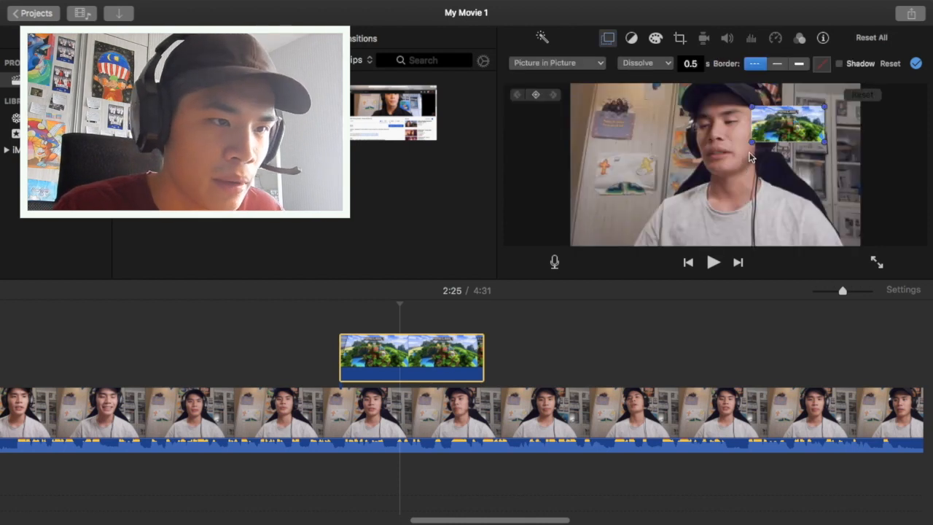
drag(785, 124, 735, 182)
drag(679, 166, 674, 228)
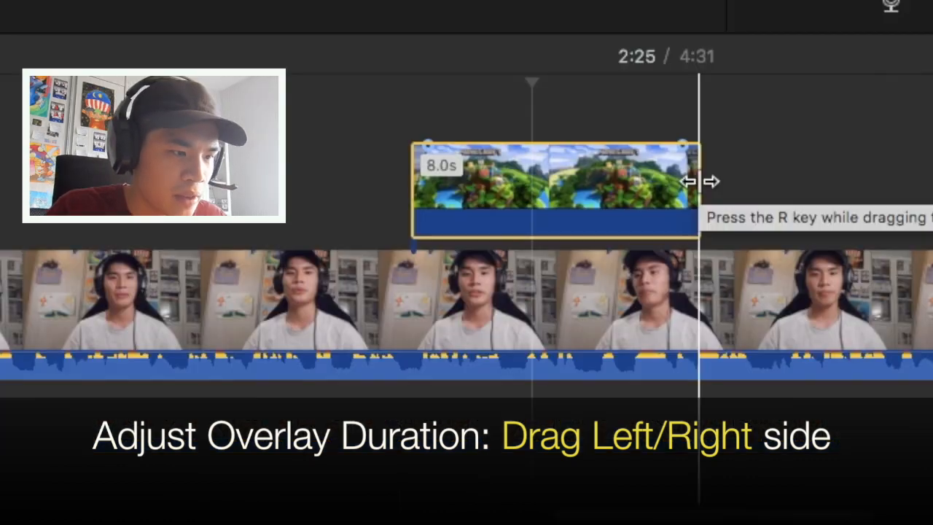
Shorten the Minecraft overlay's duration to 5.0 seconds by trimming its end
drag(698, 182, 574, 164)
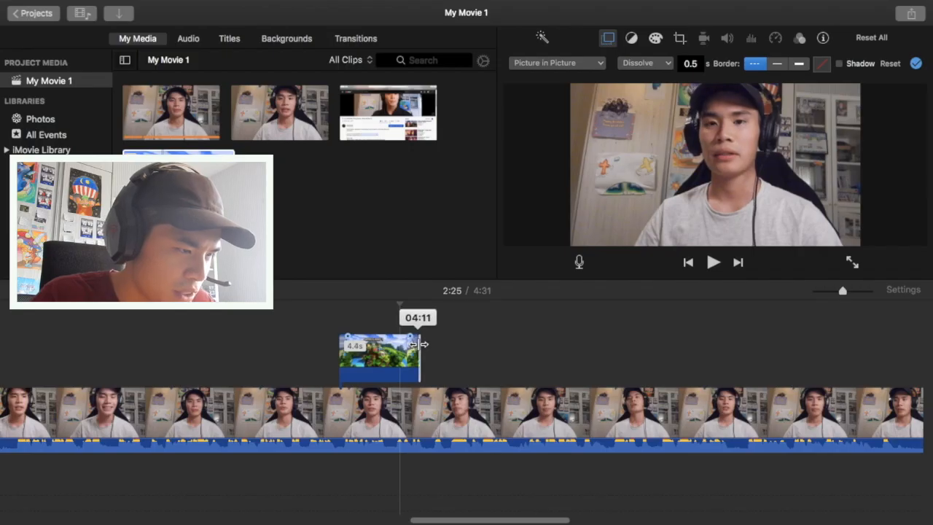
drag(417, 344, 428, 348)
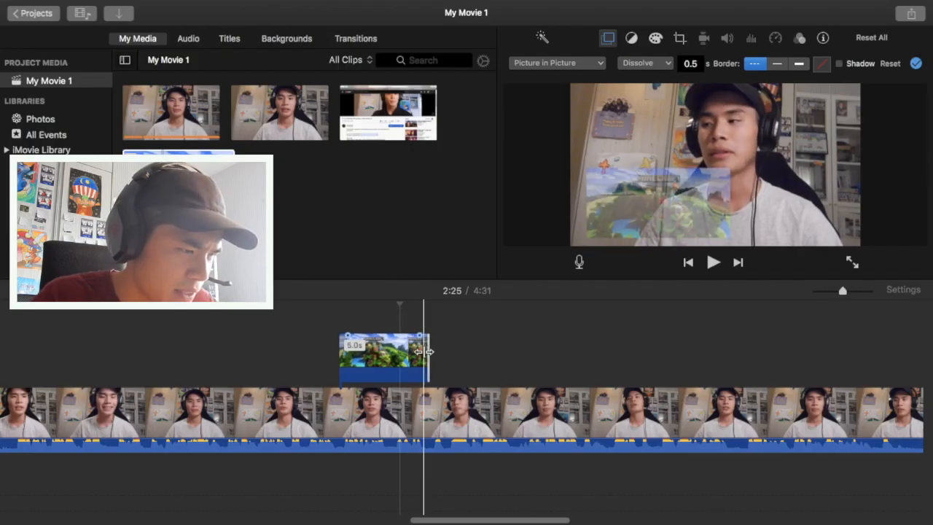
Give the Minecraft overlay the thickest border and colour that border white
click(371, 352)
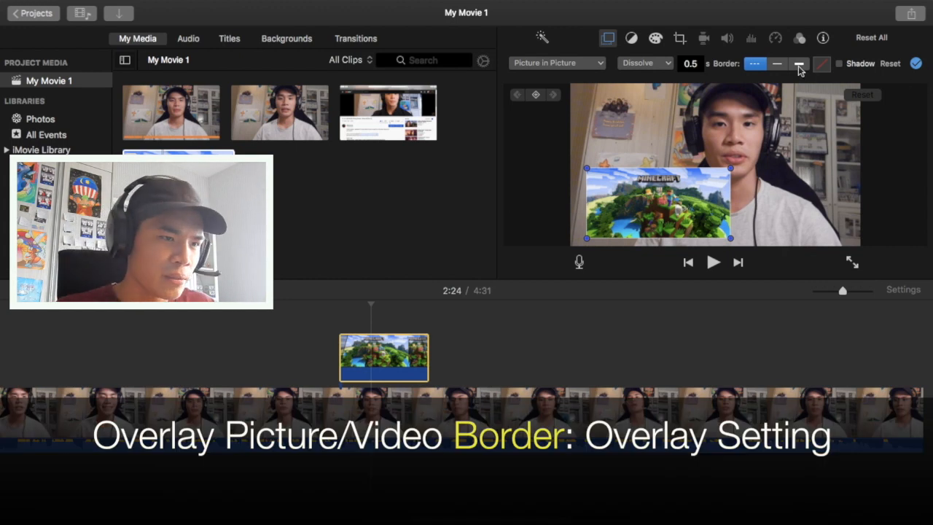
click(799, 63)
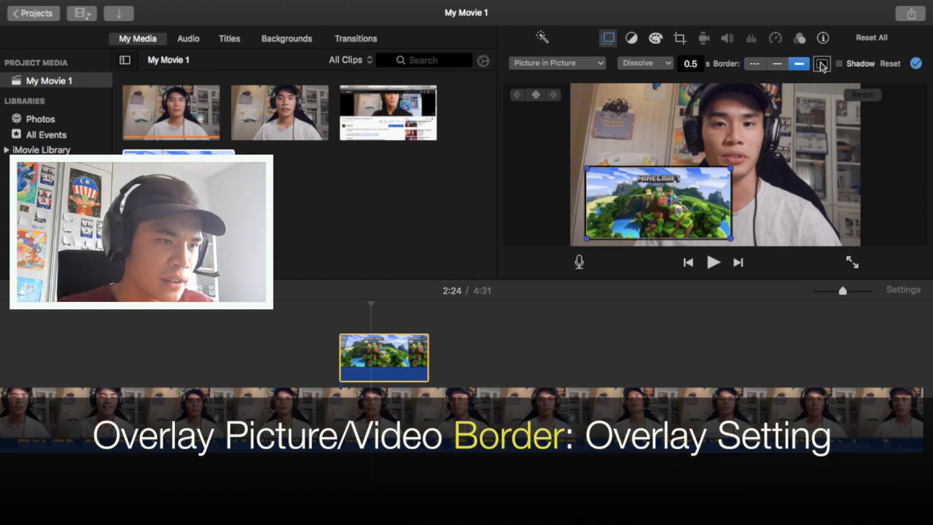
click(821, 64)
drag(27, 341, 4, 350)
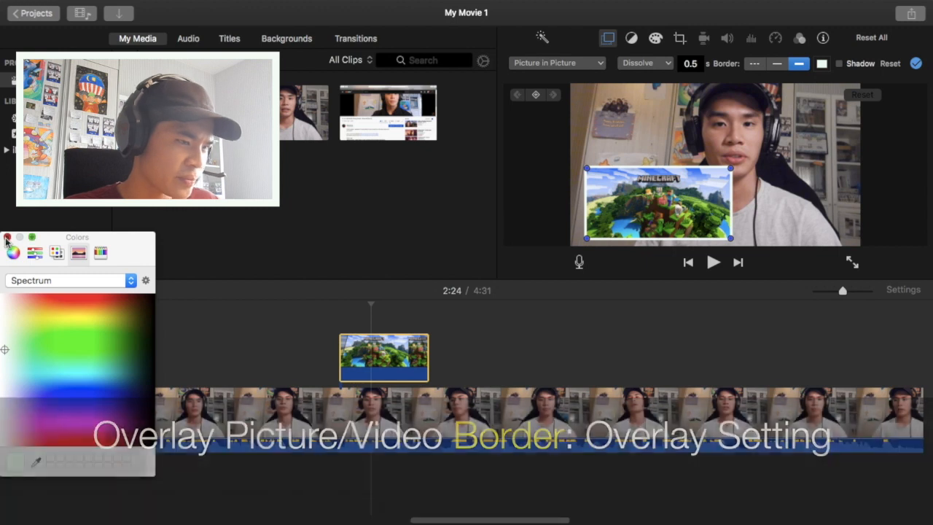
click(6, 238)
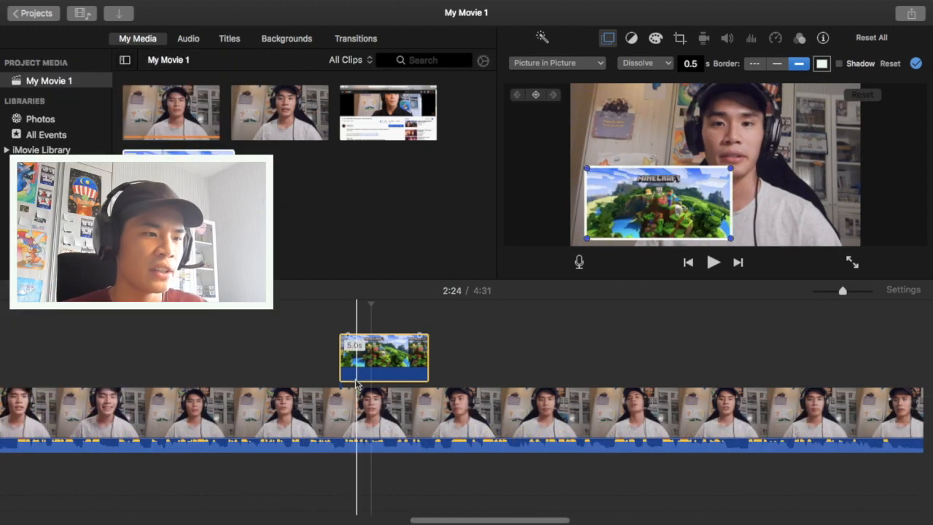
Play the section with the white-bordered Minecraft overlay to check how it looks over the main clip
click(312, 392)
key(space)
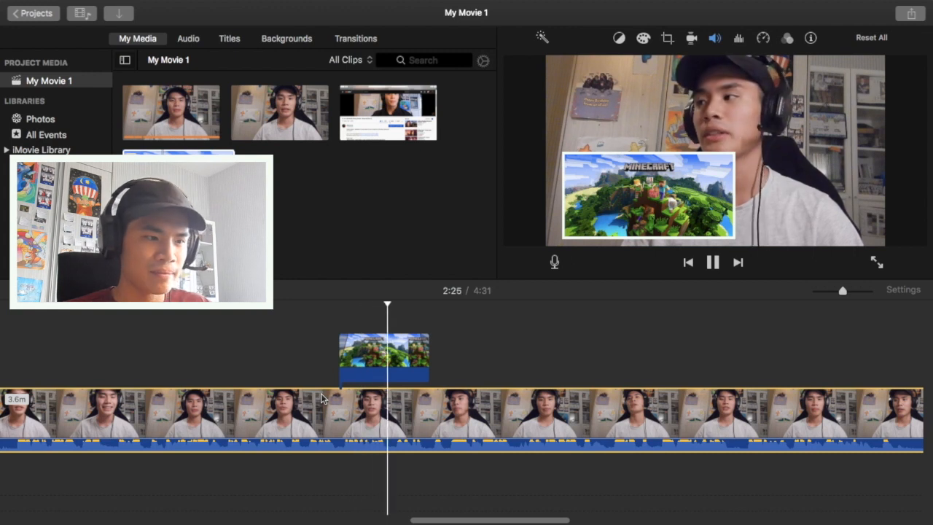
key(space)
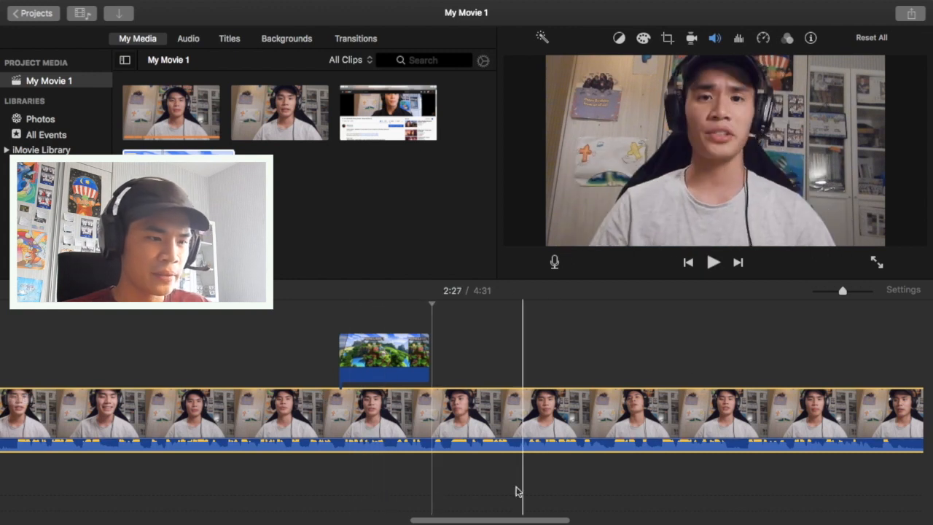
Split the main clip at about 1:29 and again shortly after to isolate a 5.5-second segment
drag(514, 520, 334, 518)
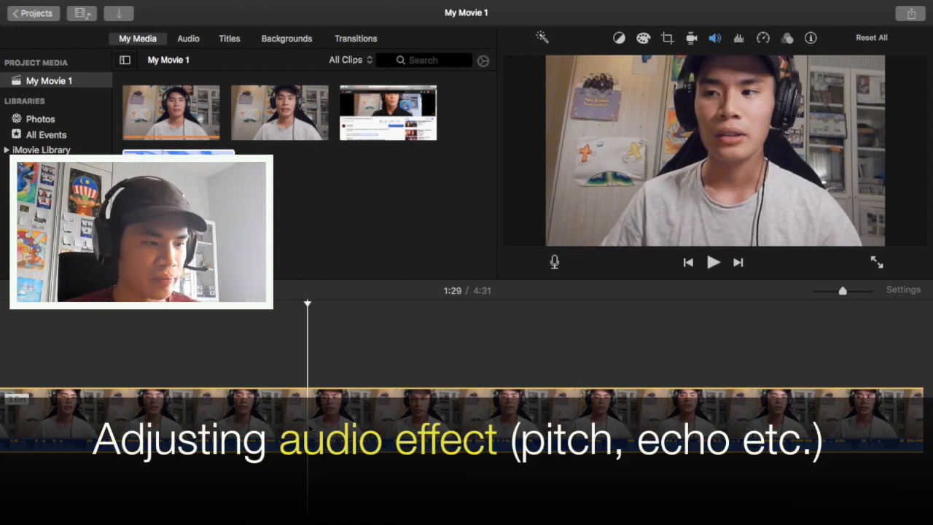
key(super+b)
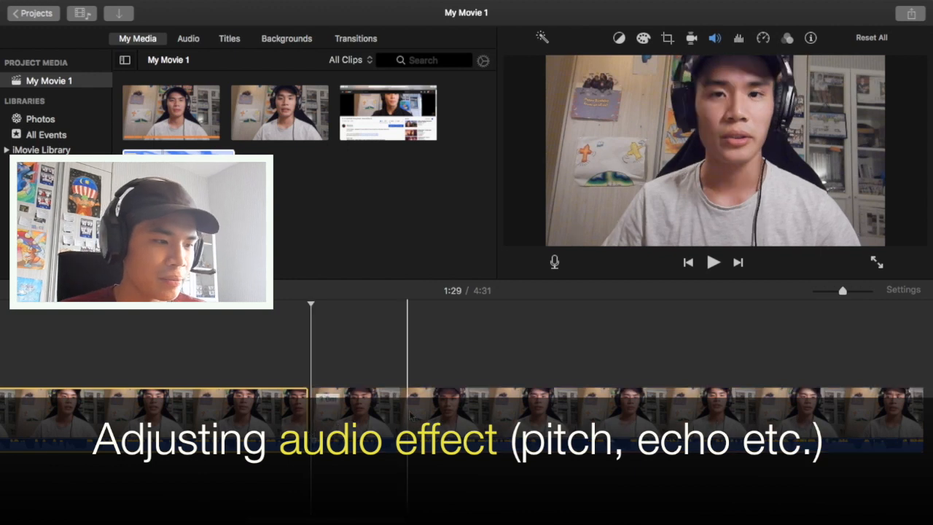
key(super+b)
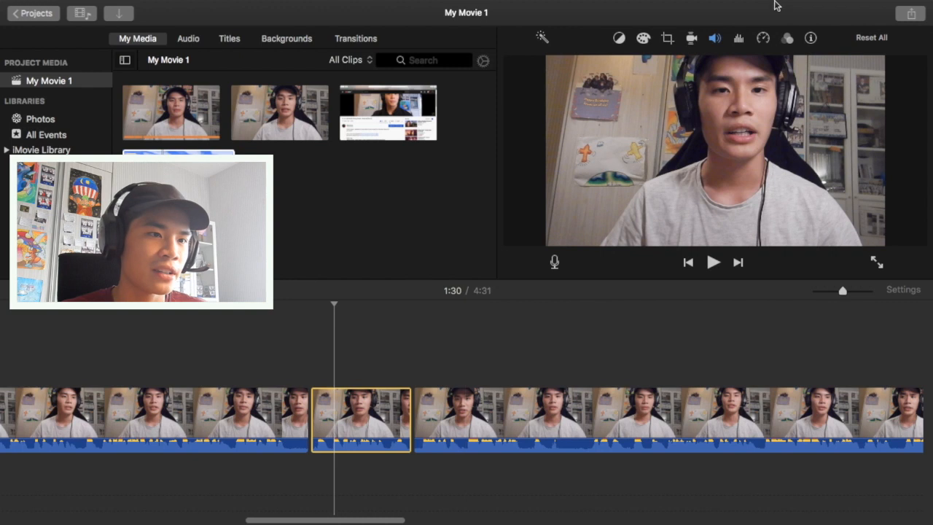
Examine the audio effects and clip filters offered for the 5.5-second segment without applying any
click(786, 40)
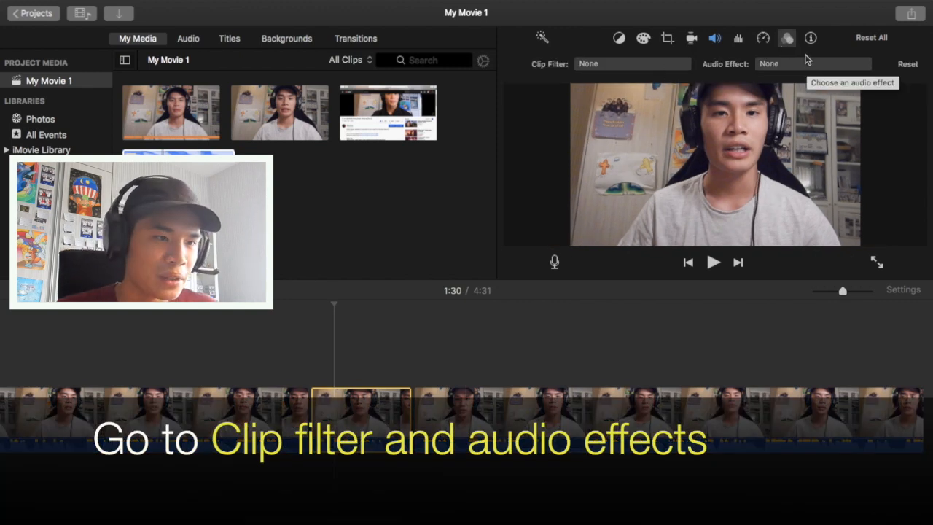
click(806, 66)
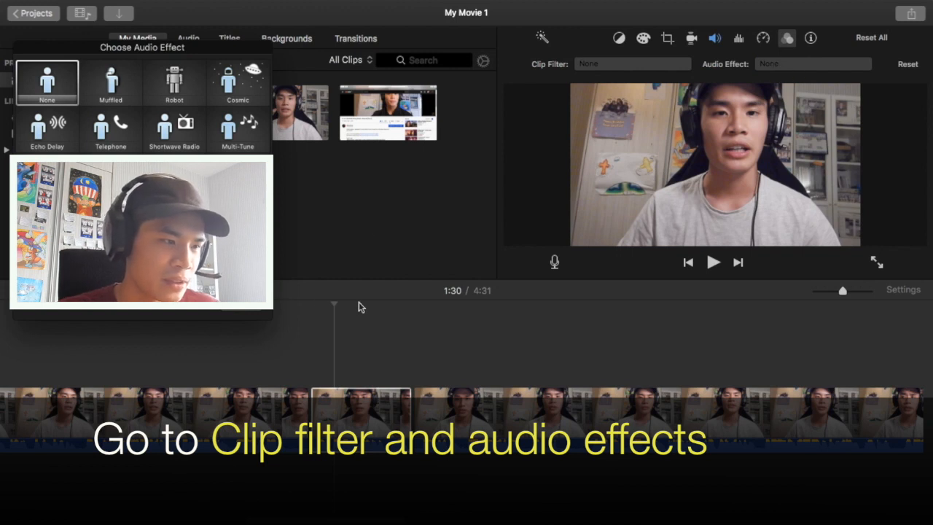
click(250, 312)
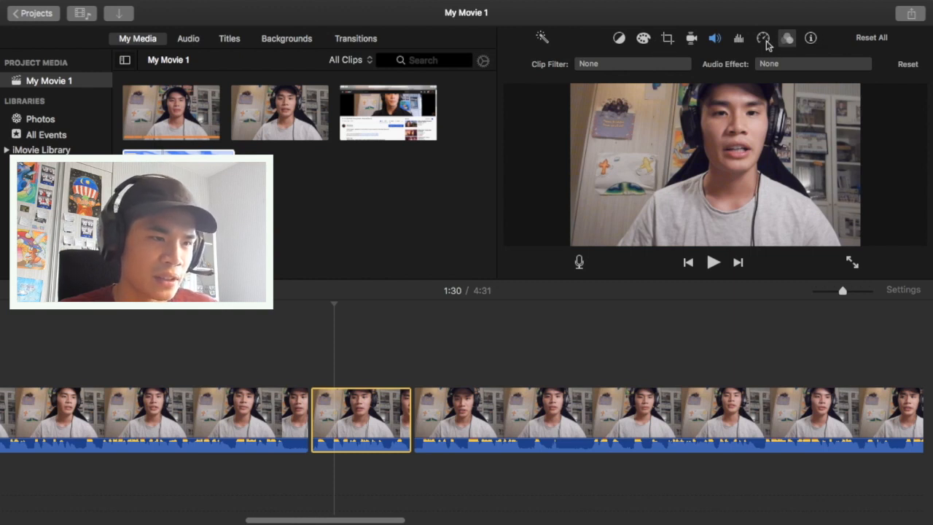
click(764, 39)
click(788, 37)
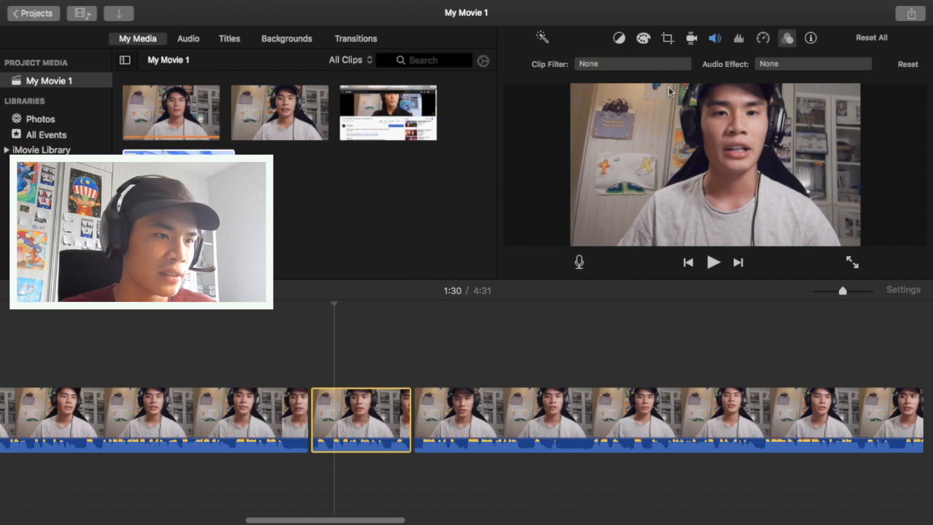
click(810, 62)
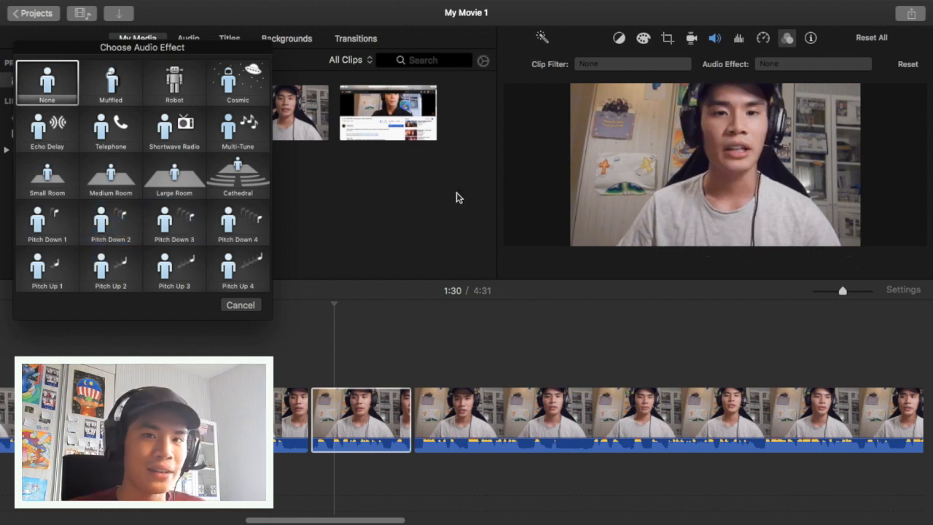
click(241, 304)
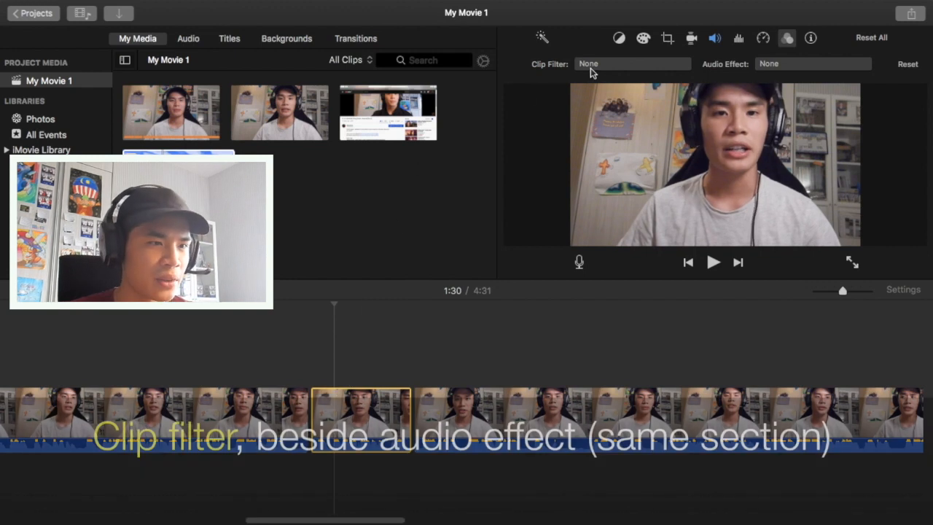
click(586, 64)
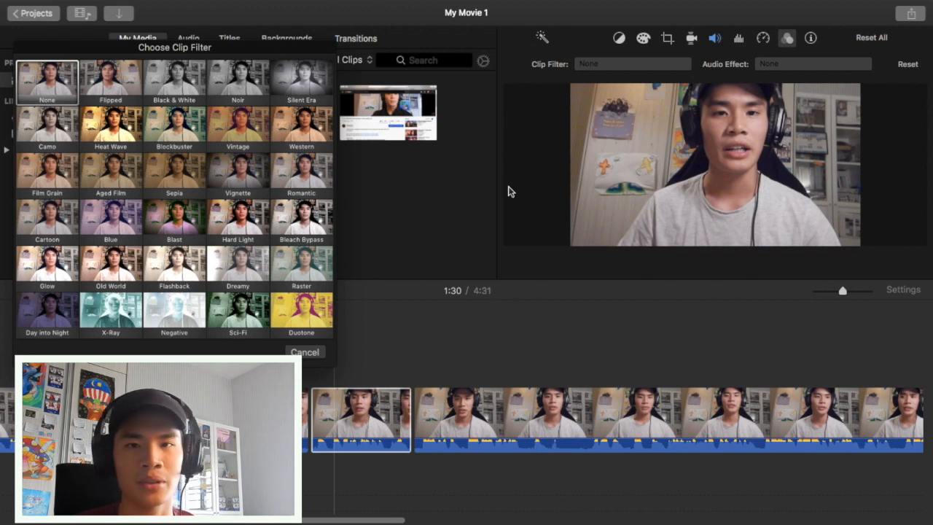
click(313, 360)
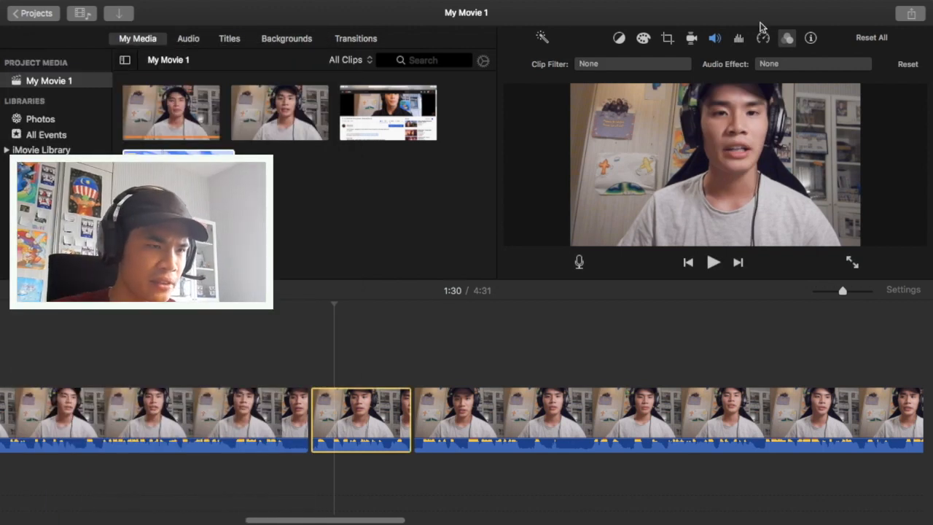
Crop the 5.5-second segment with Crop to Fill tightly around the speaker's face and play it to check
click(668, 39)
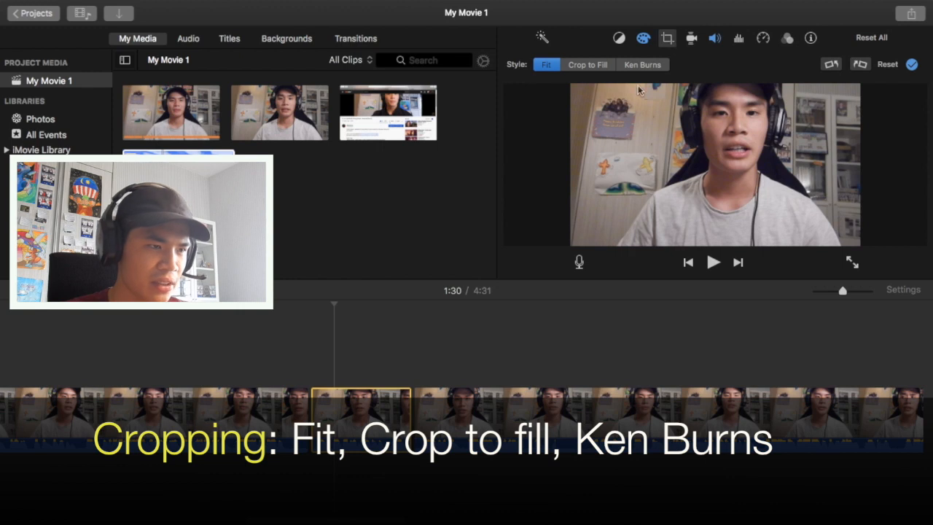
click(589, 65)
drag(573, 86, 681, 146)
drag(738, 188, 700, 121)
click(911, 65)
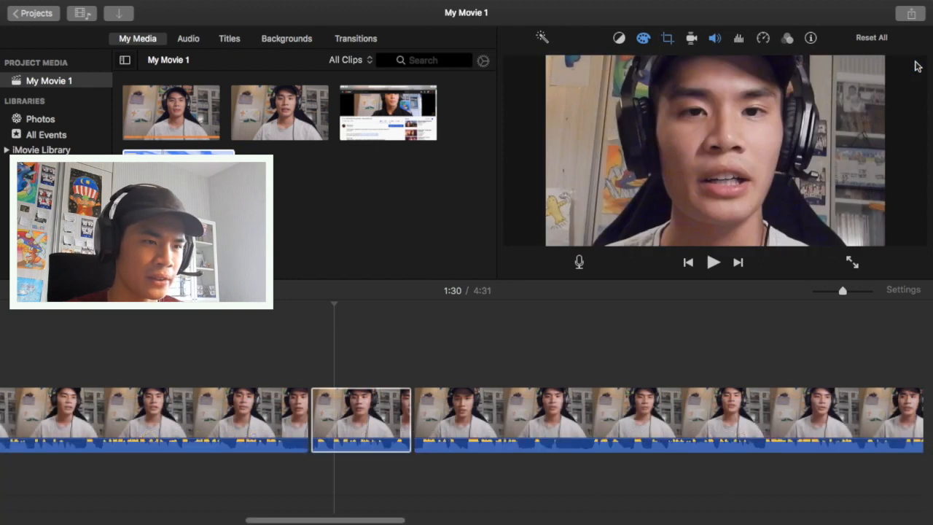
click(295, 419)
key(space)
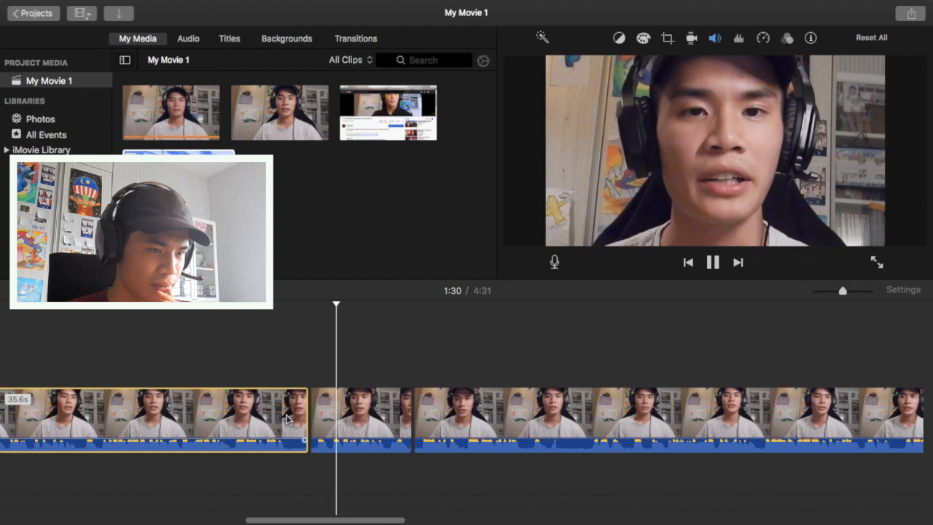
click(713, 264)
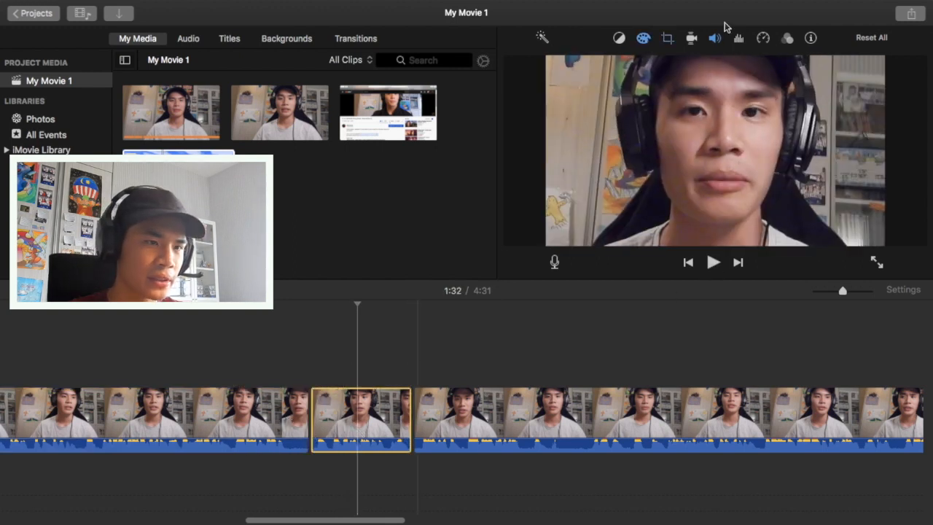
Change the segment's crop style to Ken Burns and place the End frame in the upper-left corner of the picture
click(669, 38)
click(546, 65)
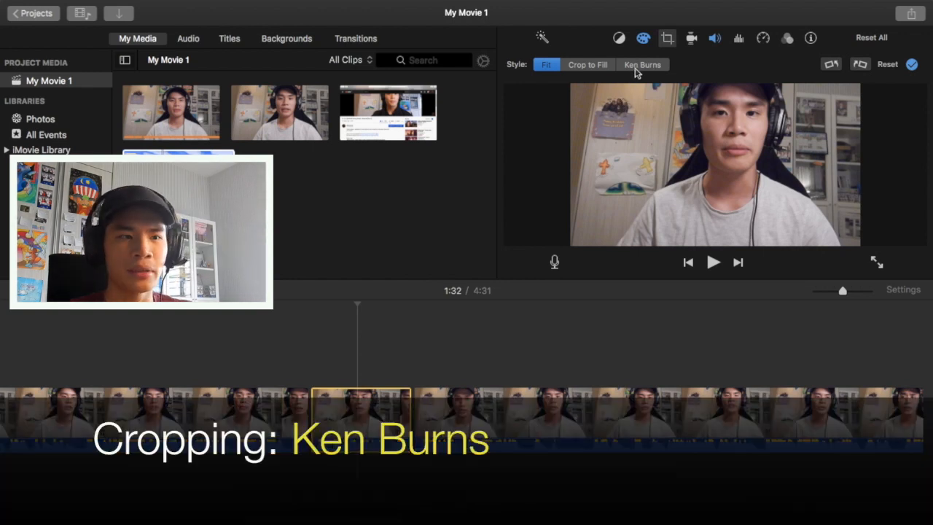
click(635, 68)
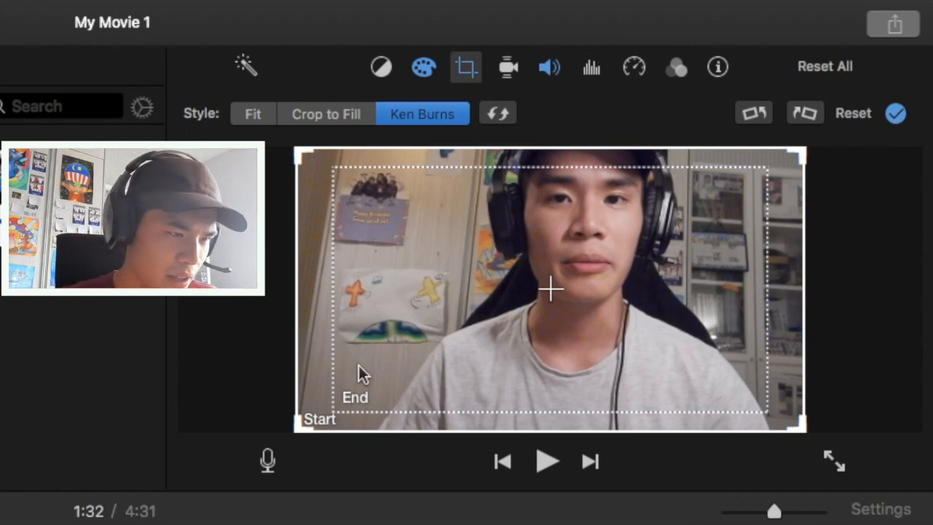
click(375, 315)
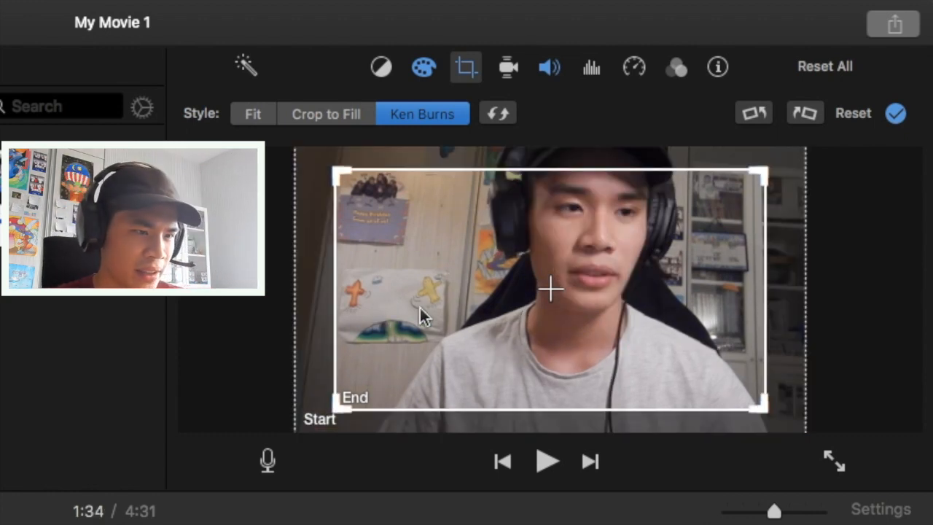
drag(501, 326, 432, 307)
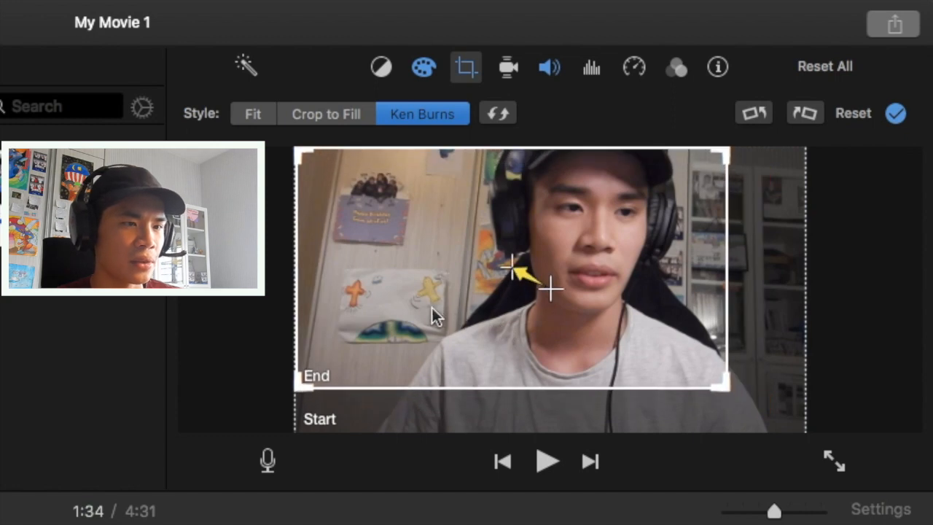
Shrink the Ken Burns Start frame into the upper-right corner of the picture, apply the crop and play the segment
click(391, 419)
drag(333, 423, 366, 406)
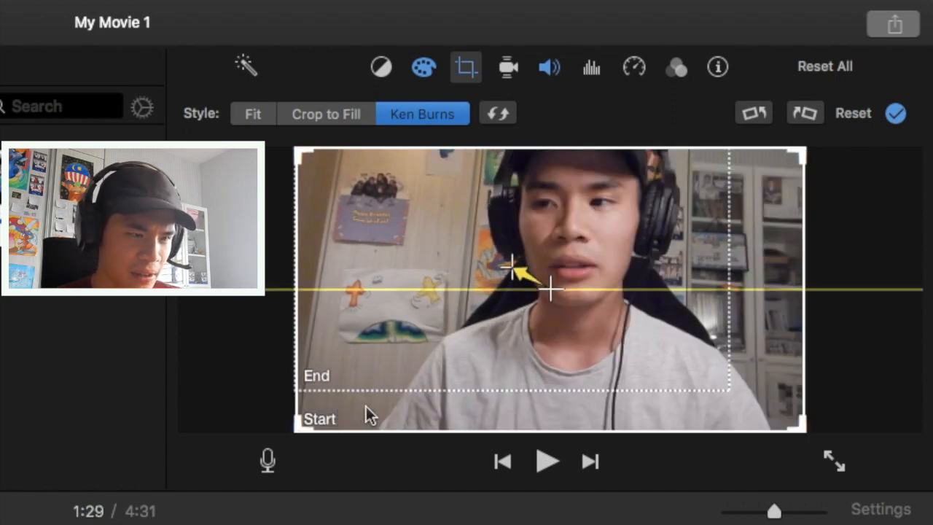
drag(302, 423, 401, 337)
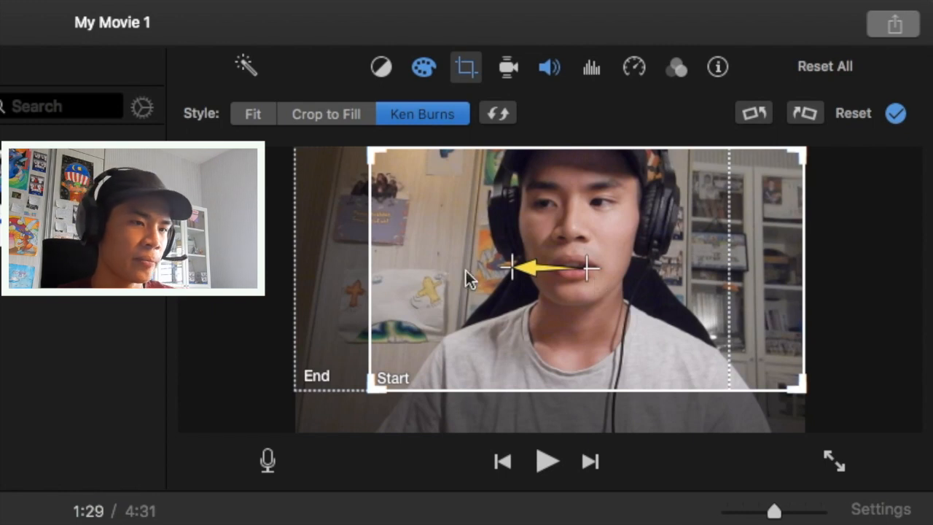
click(897, 114)
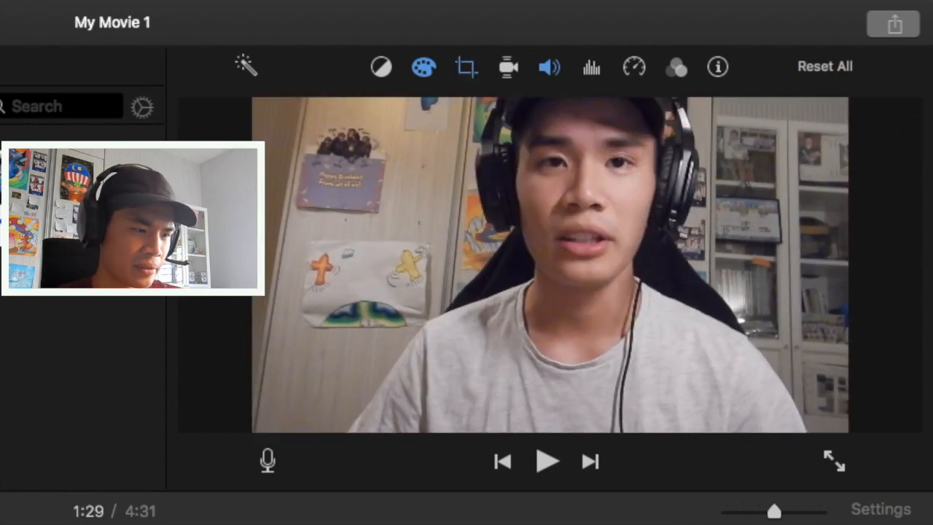
key(space)
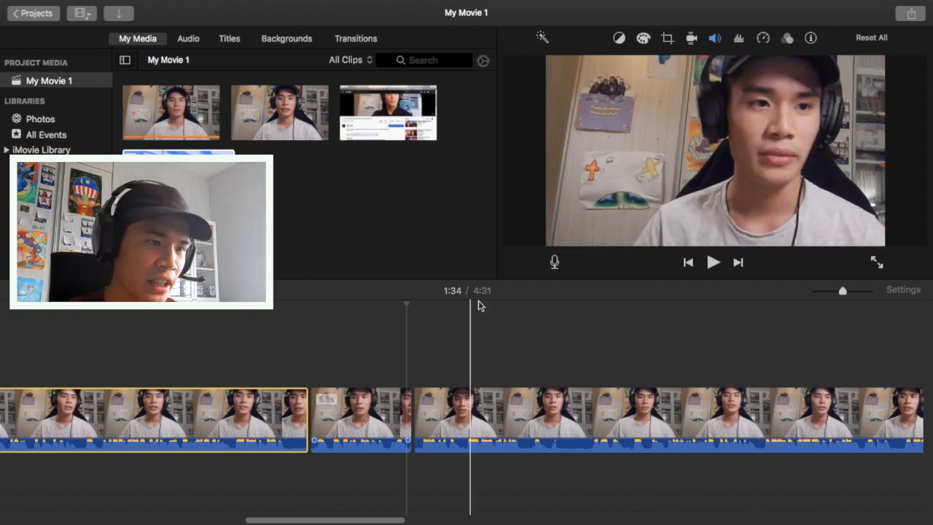
Shrink the segment's Ken Burns End frame and place it at the lower centre of the picture, over the speaker's chest
click(377, 419)
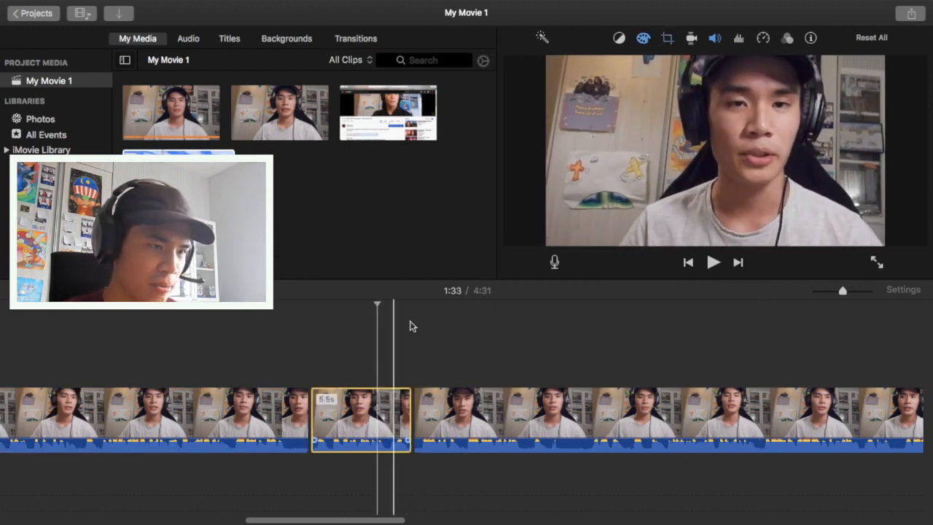
click(666, 41)
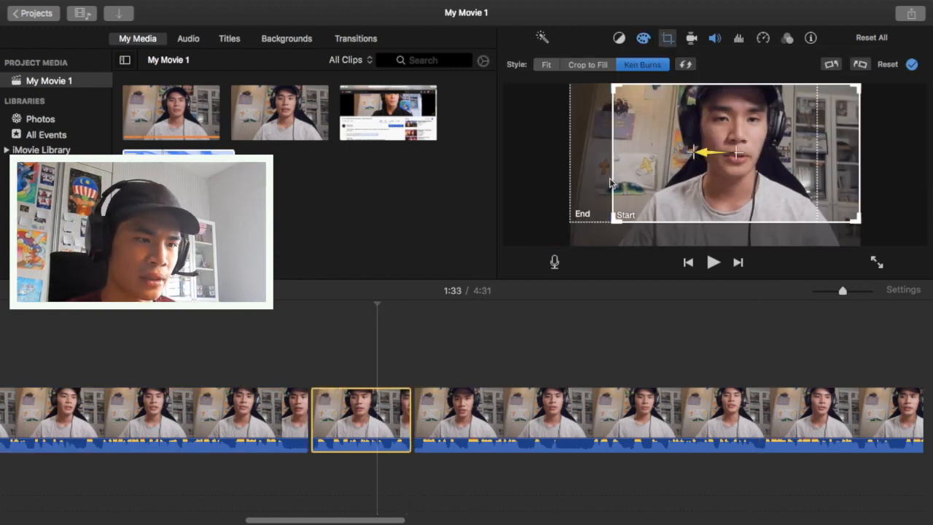
drag(307, 329, 356, 426)
drag(341, 185, 393, 238)
drag(449, 309, 411, 315)
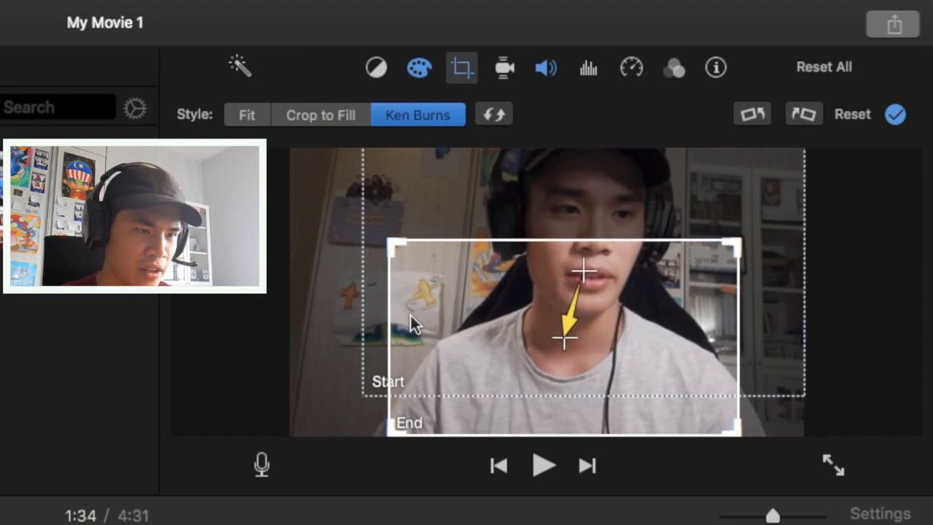
Shrink the Ken Burns Start frame around the speaker's face, apply the crop and play the segment
click(398, 177)
drag(365, 386, 467, 260)
click(895, 114)
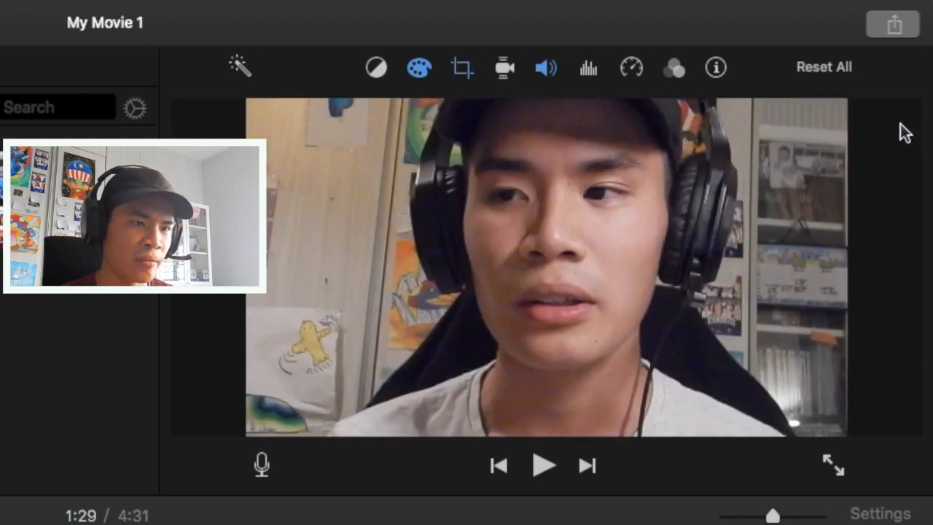
key(space)
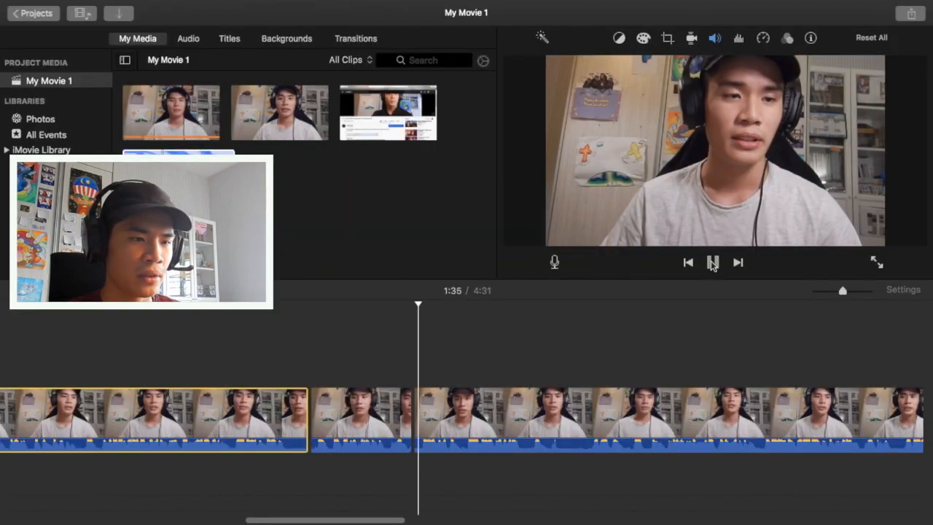
click(531, 466)
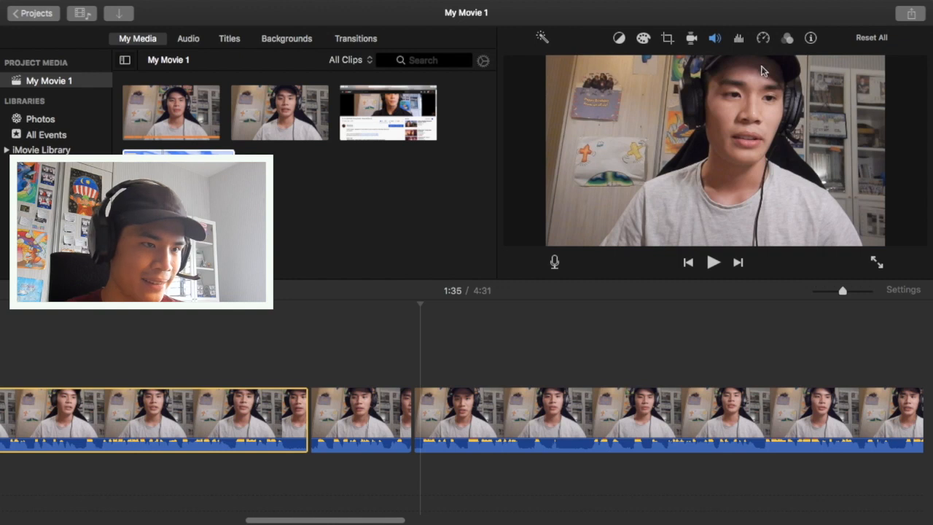
Set the 5.5-second segment's crop style back to Fit
click(354, 419)
click(667, 38)
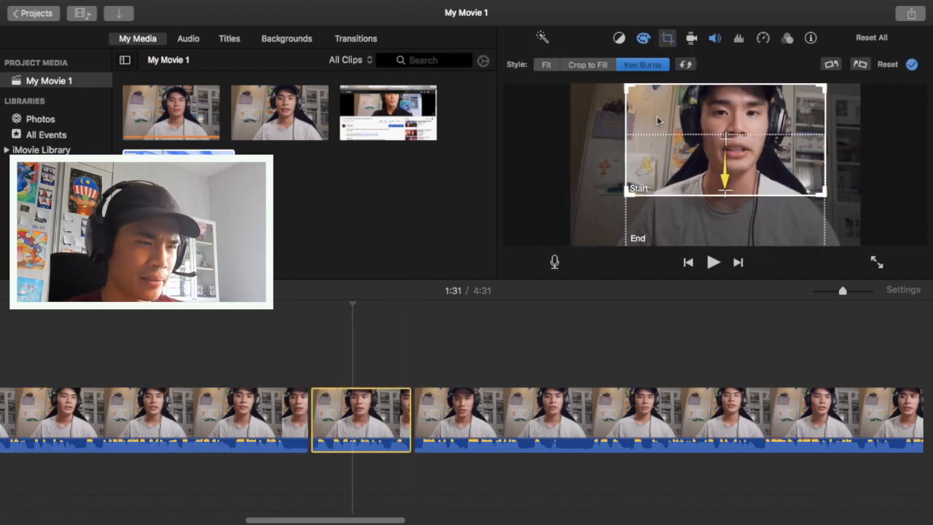
click(547, 65)
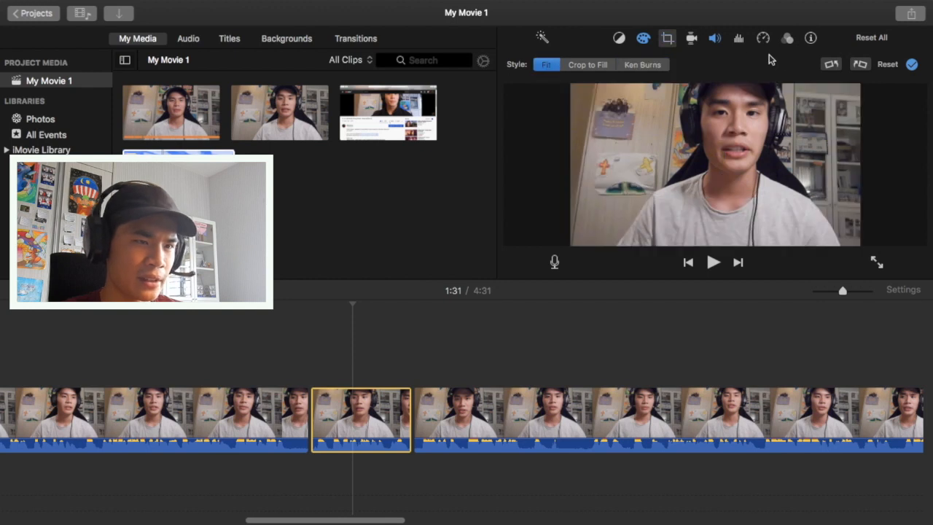
Set the selected segment's speed to Slow and play the slowed segment from its start
click(764, 40)
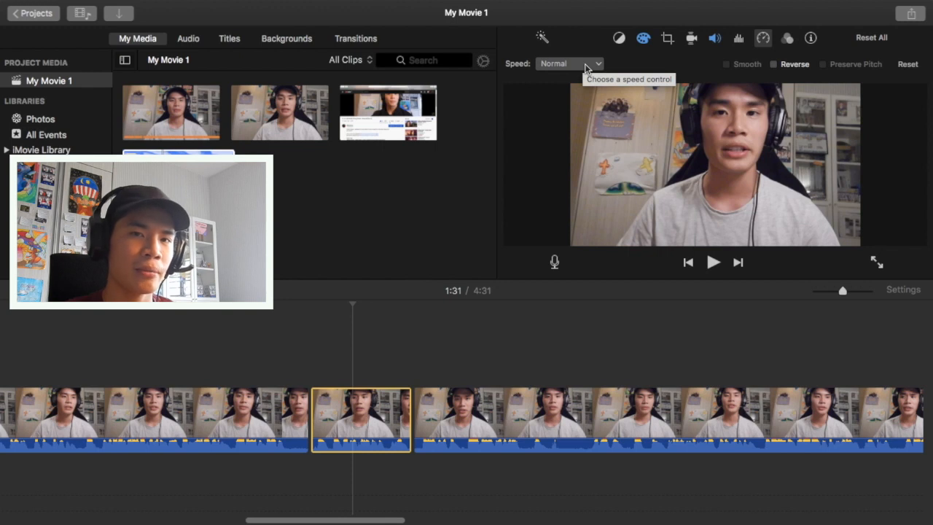
click(586, 66)
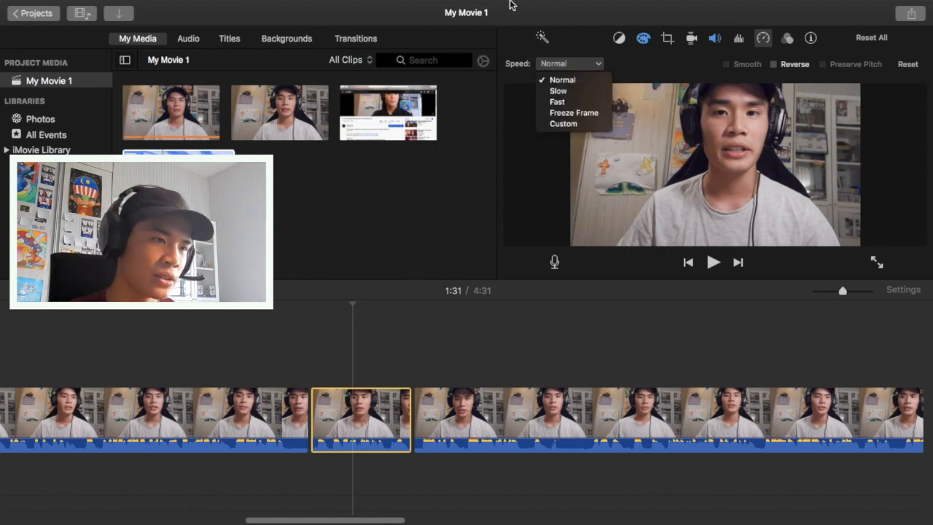
click(678, 66)
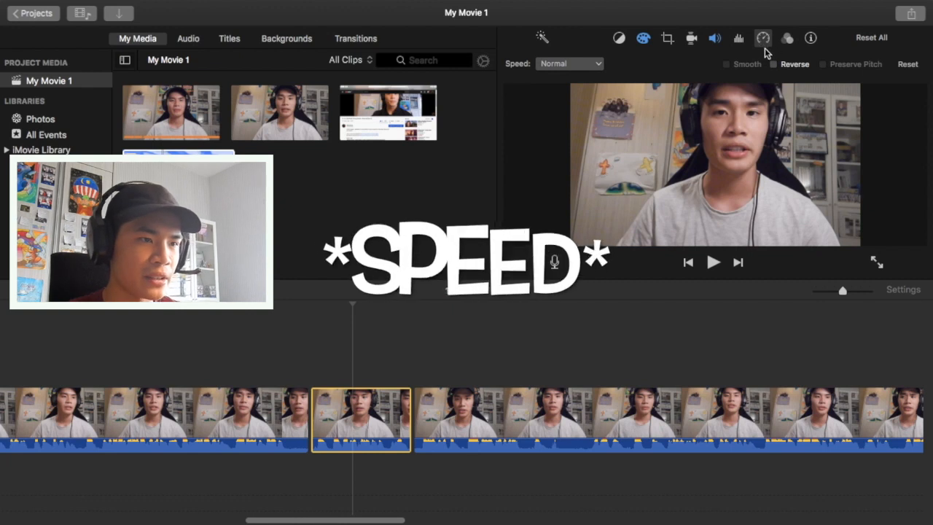
click(578, 64)
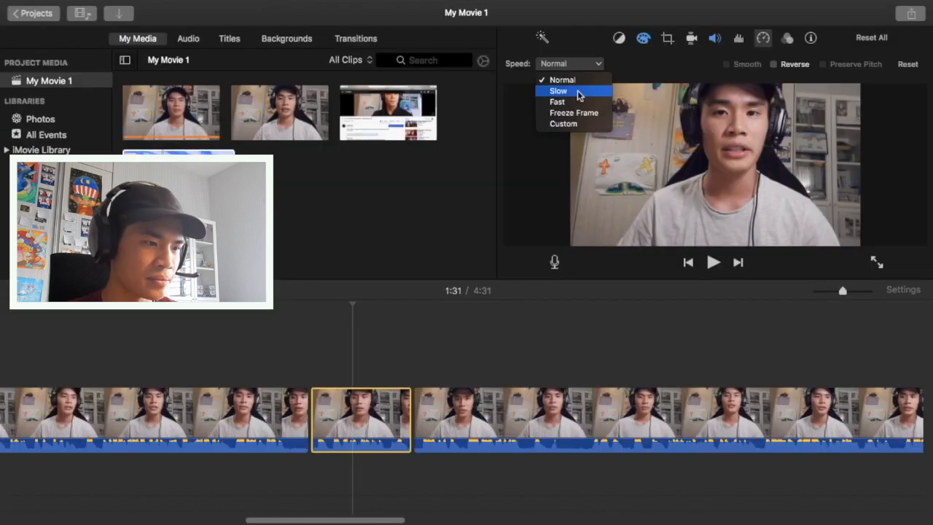
click(443, 182)
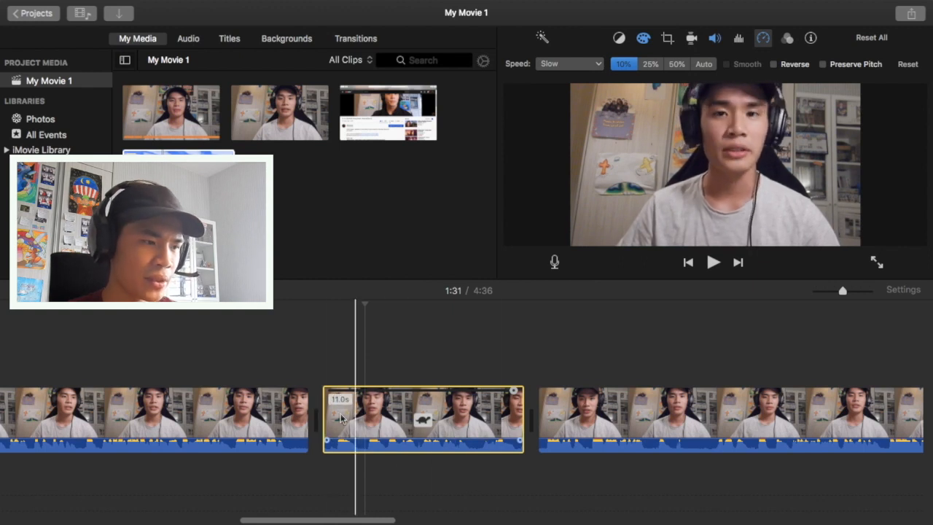
click(323, 362)
key(space)
click(443, 416)
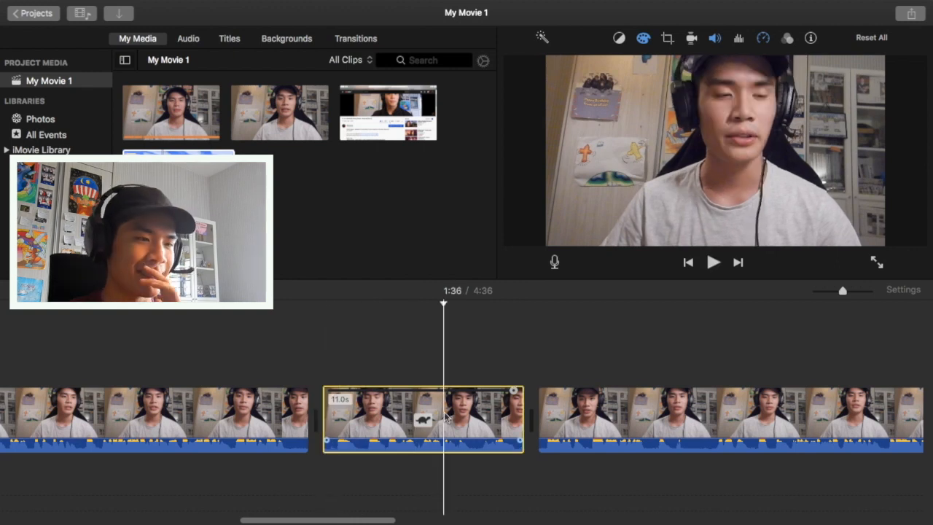
Turn on Preserve Pitch for the slowed segment and play it from its start
click(764, 45)
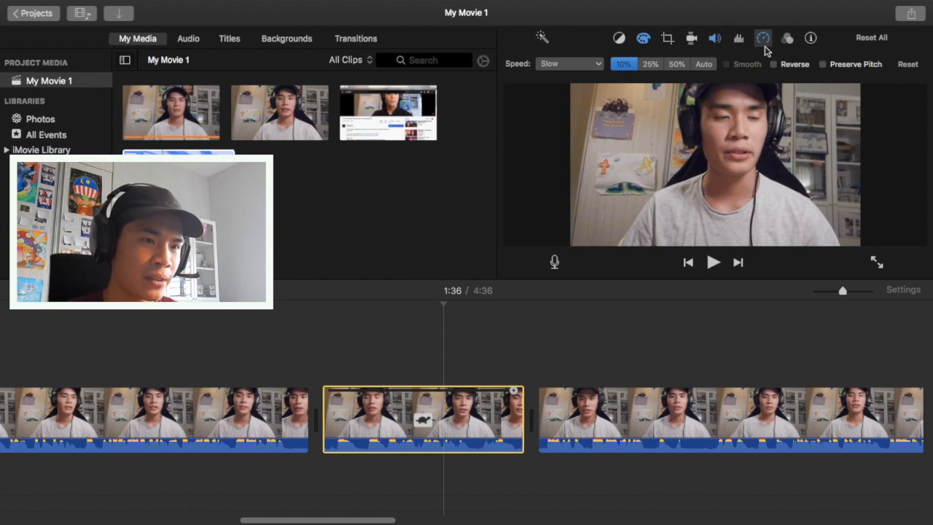
click(823, 65)
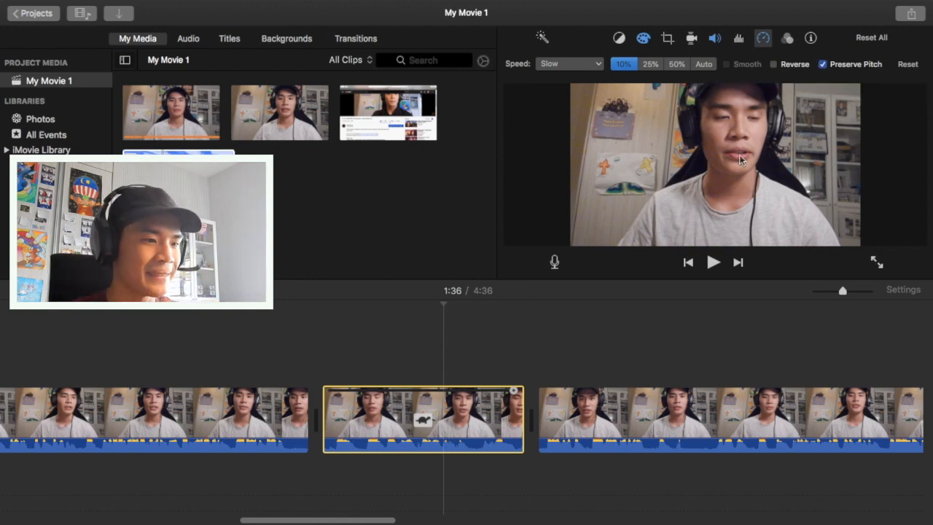
key(space)
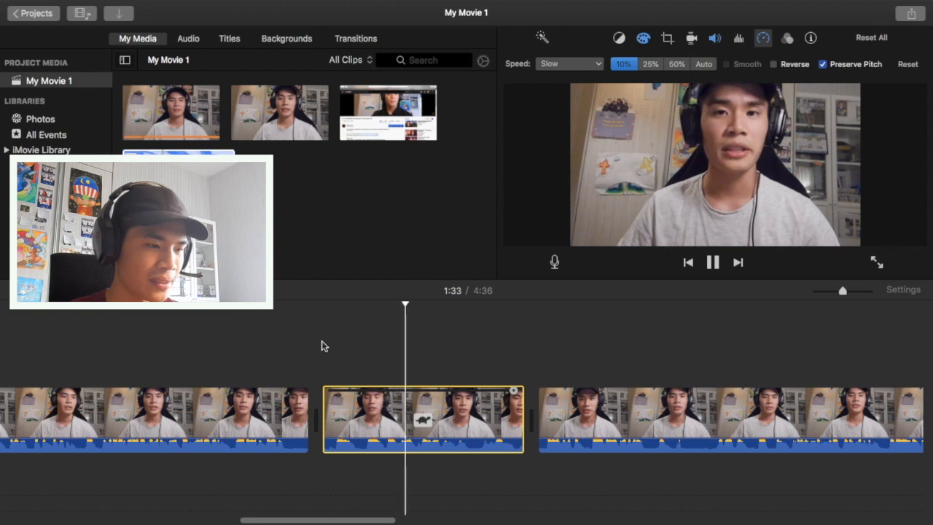
key(space)
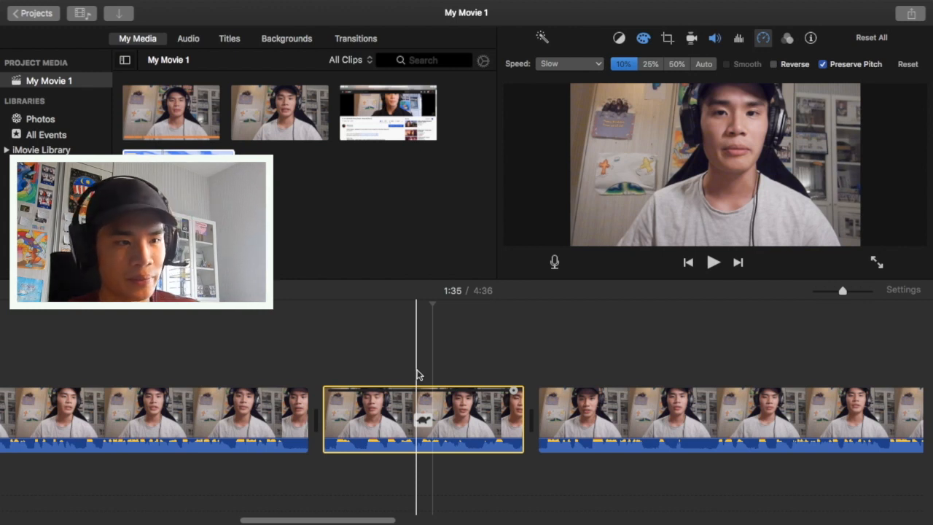
Set the segment's speed to Fast, try the 8x and 20x rates, settle on 2x and play the segment
click(563, 64)
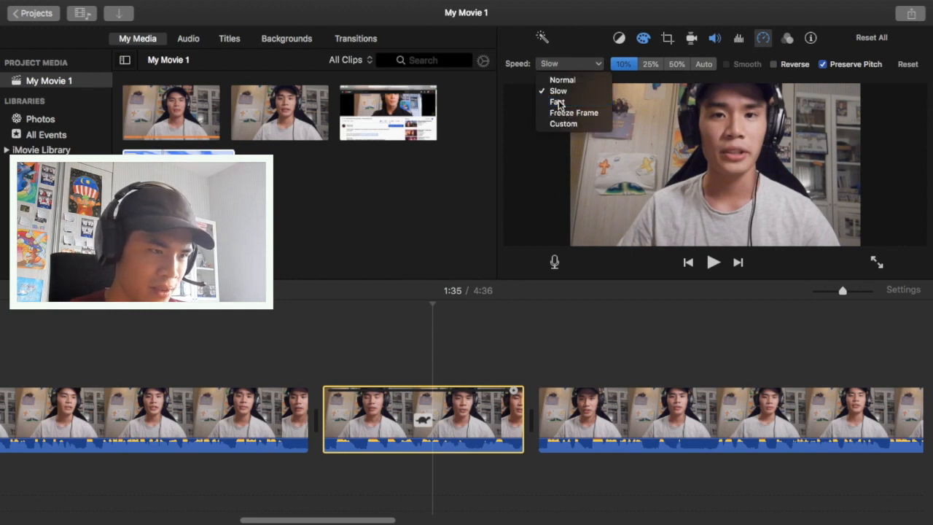
click(558, 102)
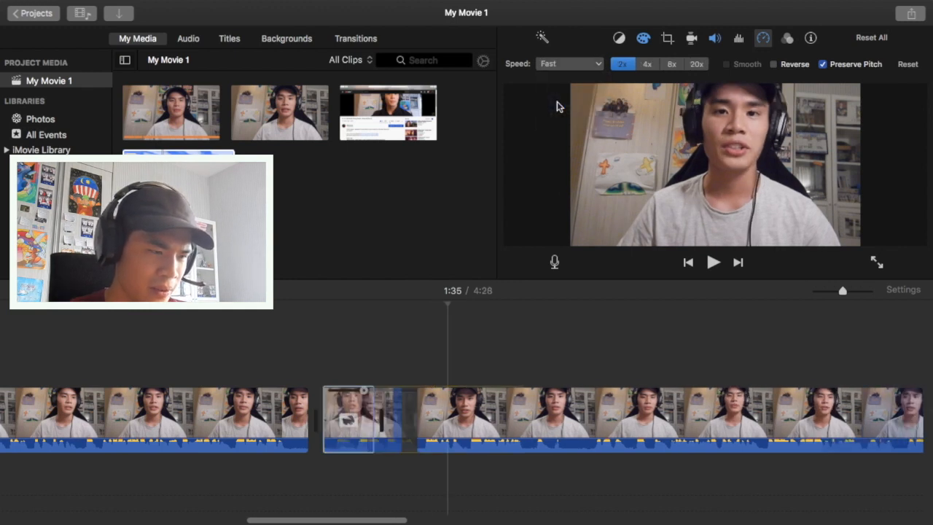
click(653, 63)
click(672, 64)
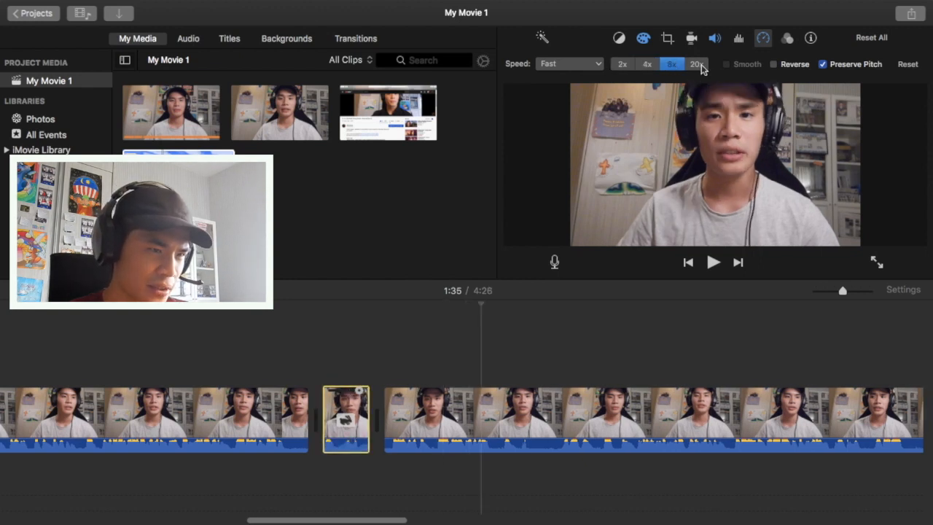
click(701, 64)
click(624, 64)
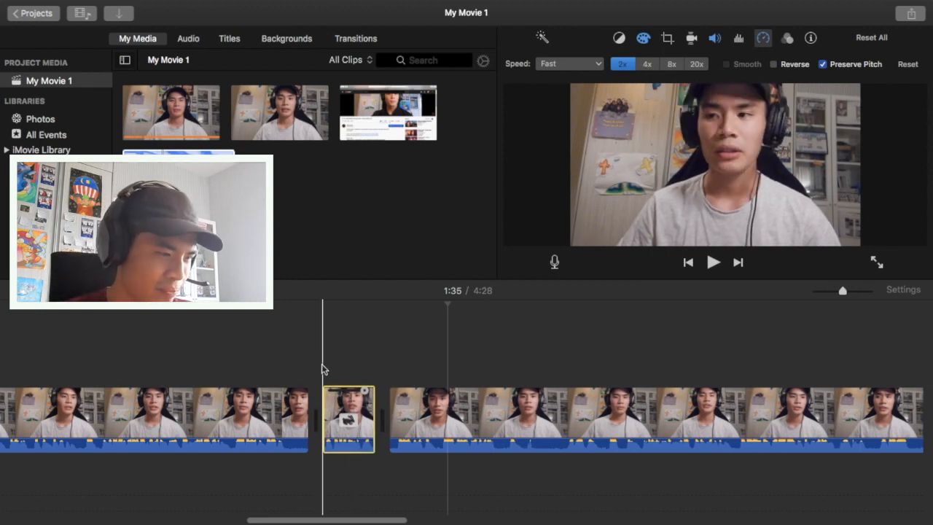
key(space)
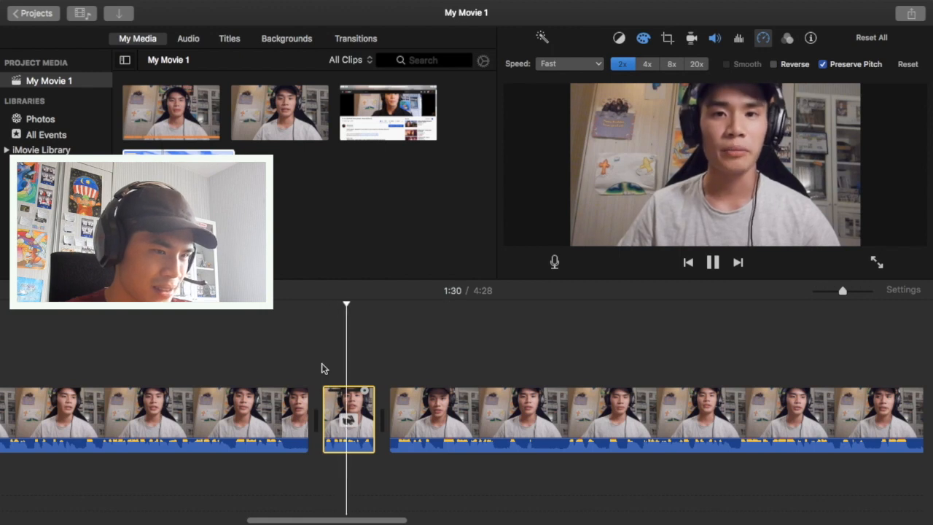
key(space)
click(323, 355)
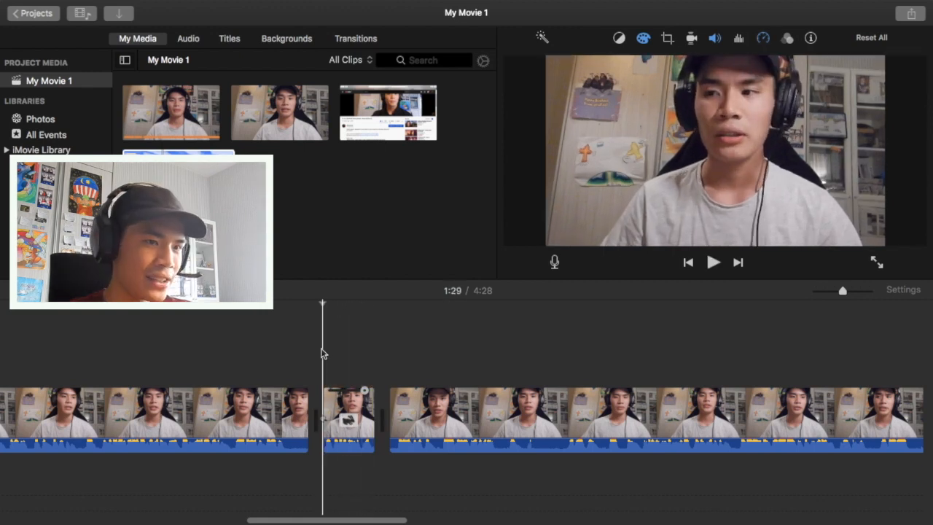
Turn off Preserve Pitch for the 2x segment and play it from its start
click(768, 35)
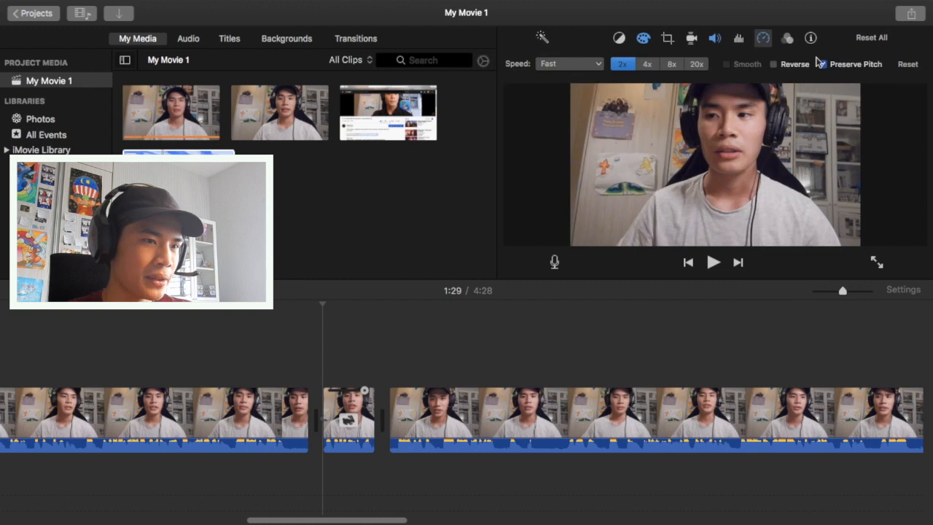
key(space)
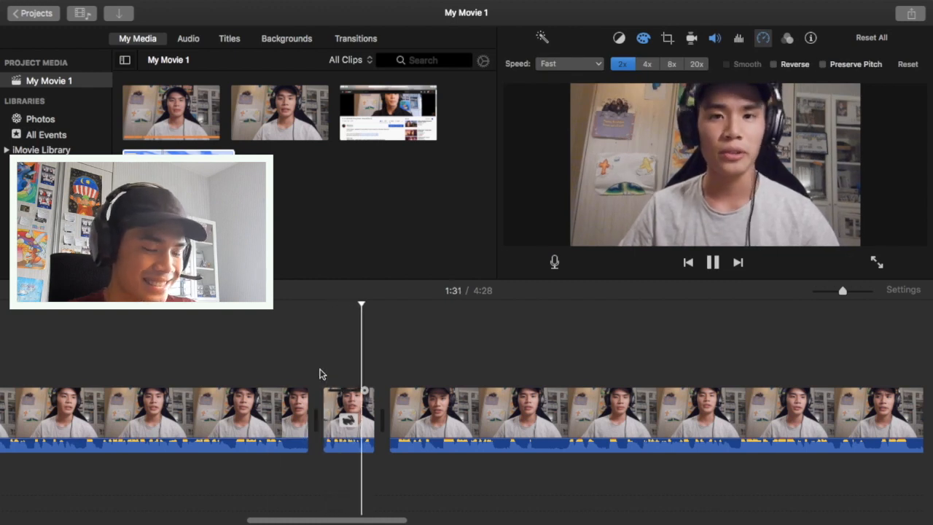
key(space)
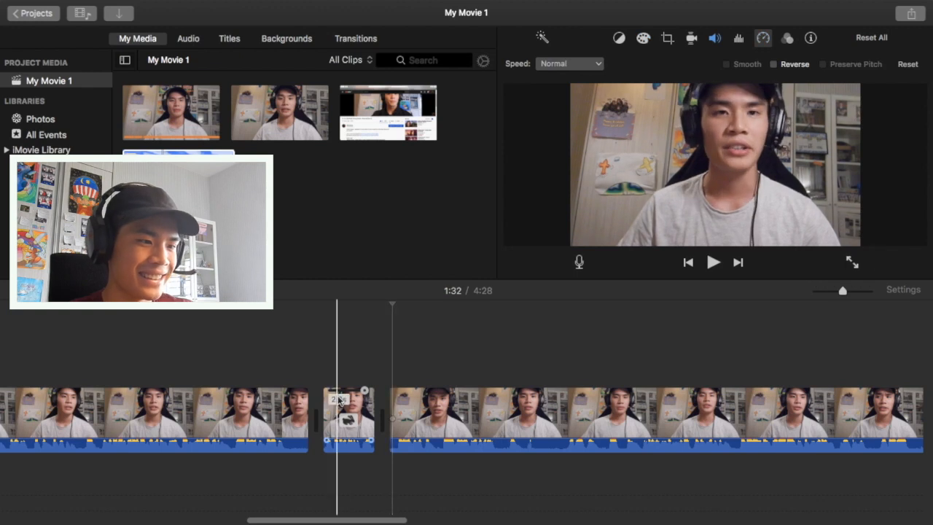
click(362, 413)
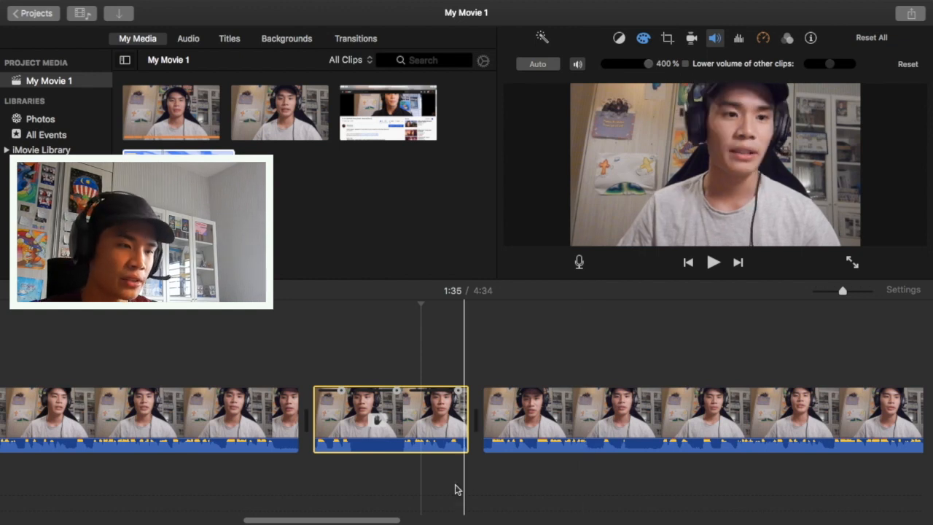
Browse the title styles and place the Gravity title above the first clip, near the start of the movie
drag(379, 521, 184, 520)
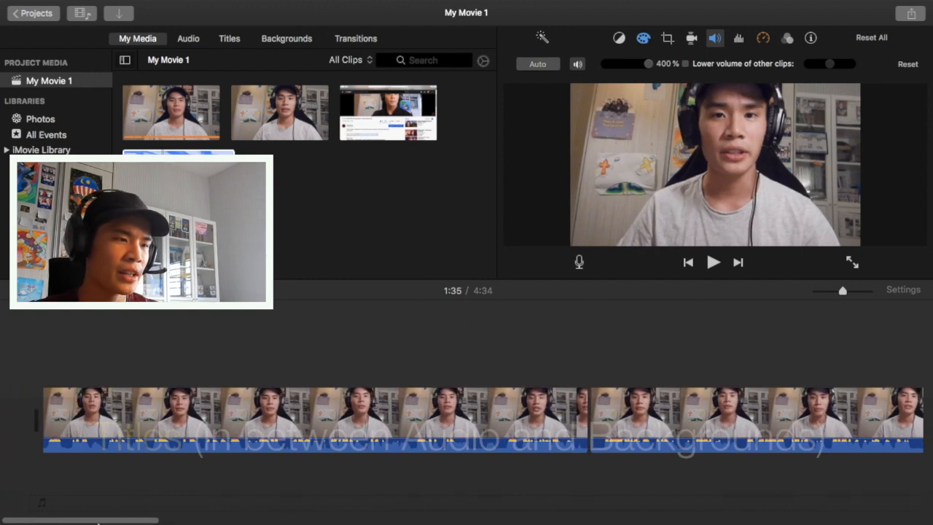
click(228, 43)
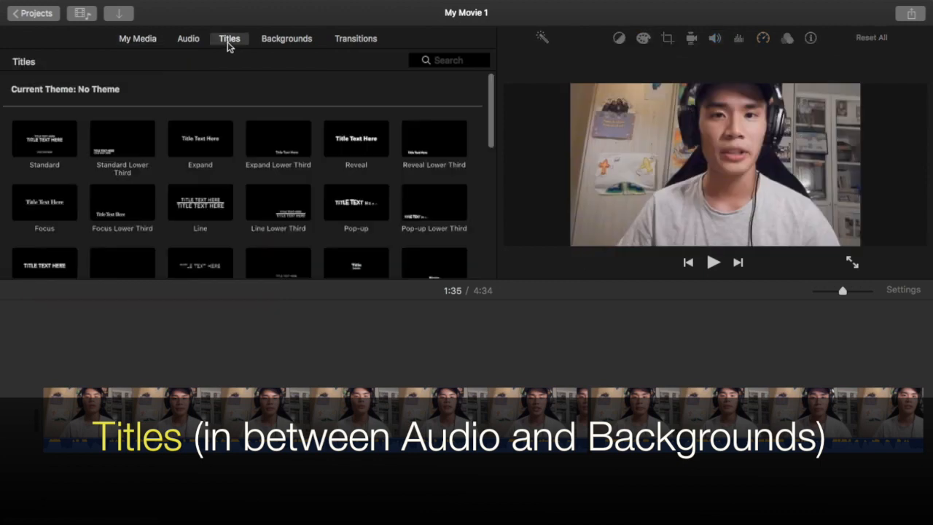
scroll(275, 145, down, 2)
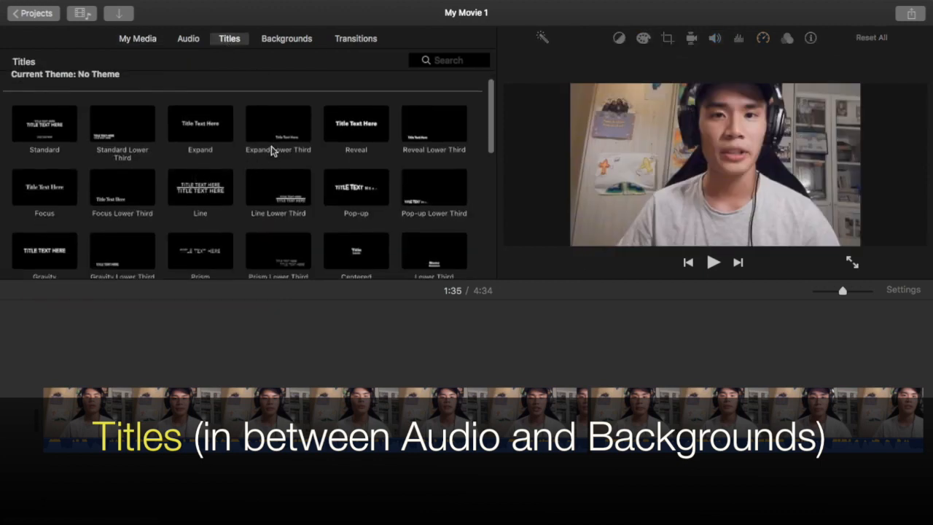
click(351, 130)
scroll(302, 183, down, 5)
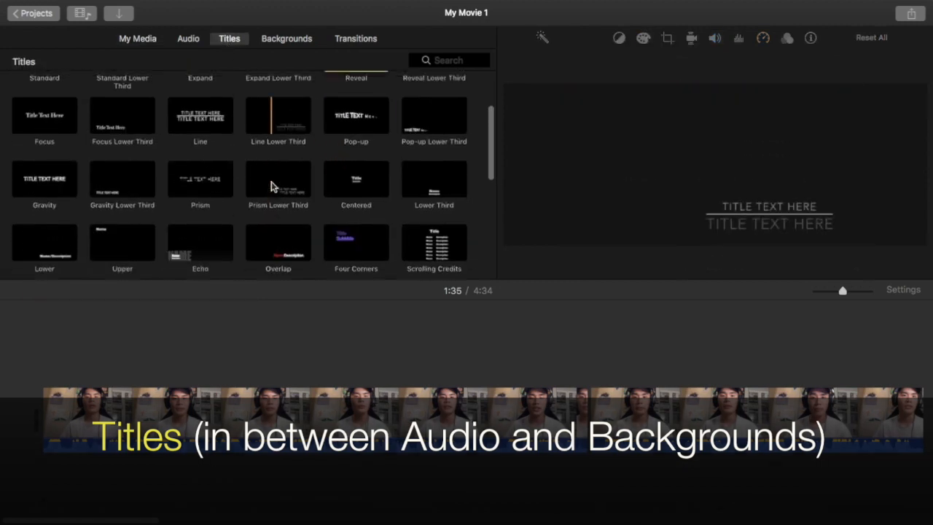
click(36, 181)
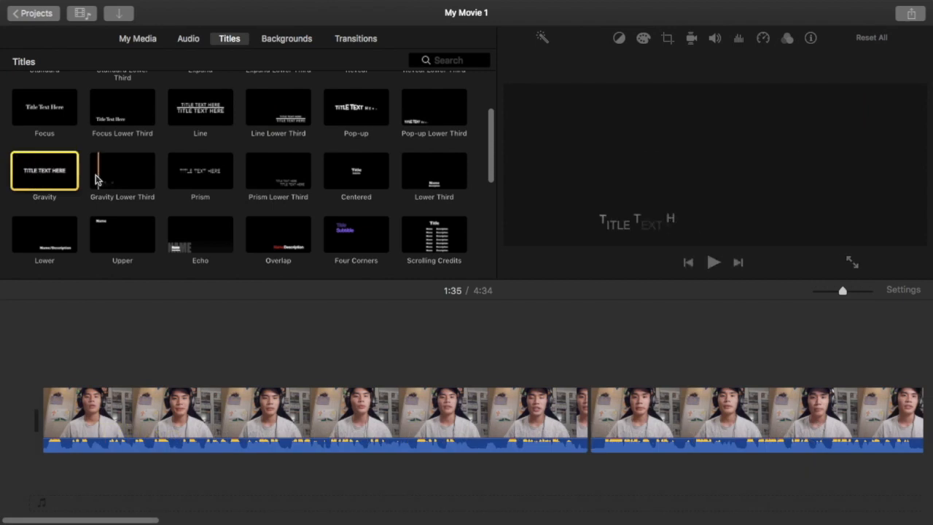
drag(35, 181, 75, 361)
Play the movie's opening to preview the Gravity title's animation over the first clip
click(51, 413)
key(space)
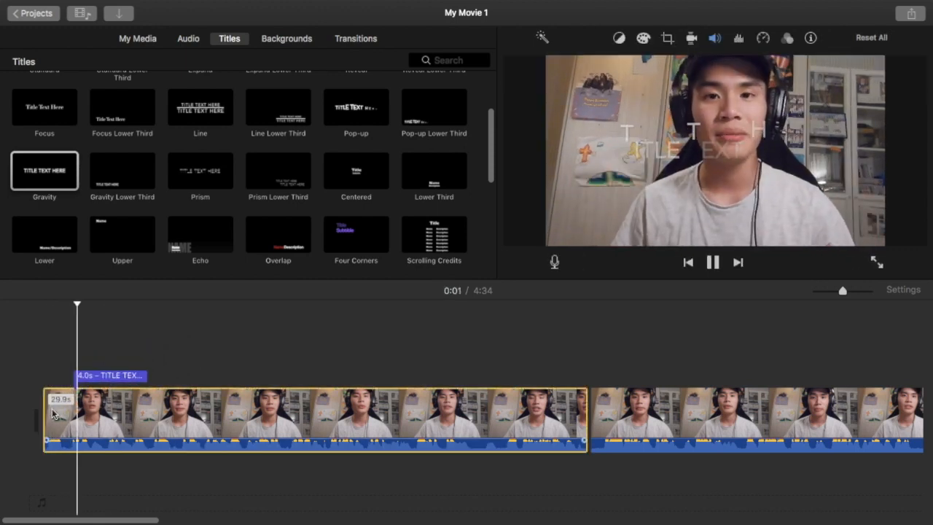
key(space)
Clear the placeholder text of the Gravity title and apply the empty text
click(127, 372)
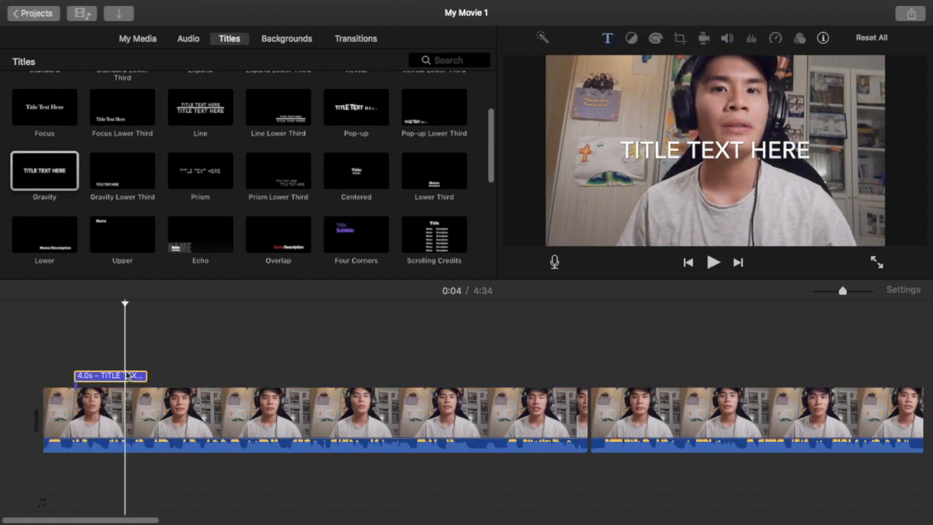
double_click(763, 151)
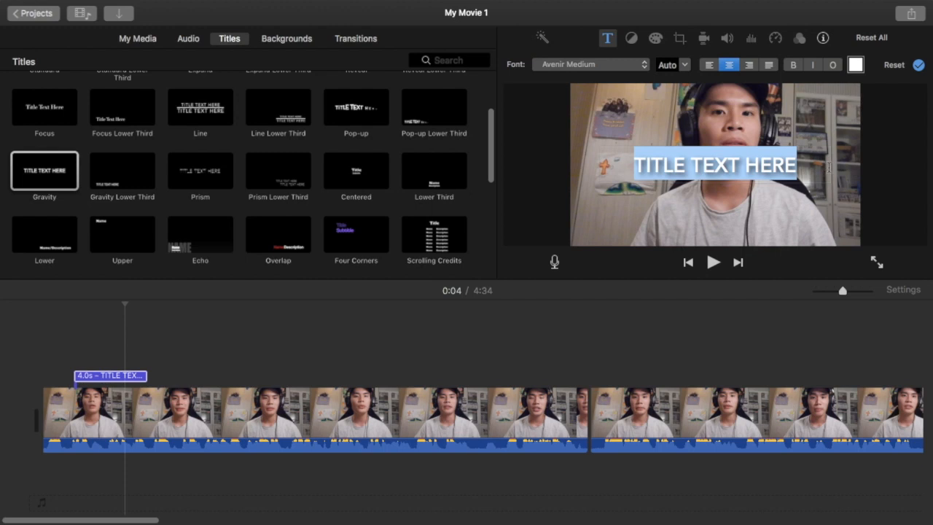
key(BackSpace)
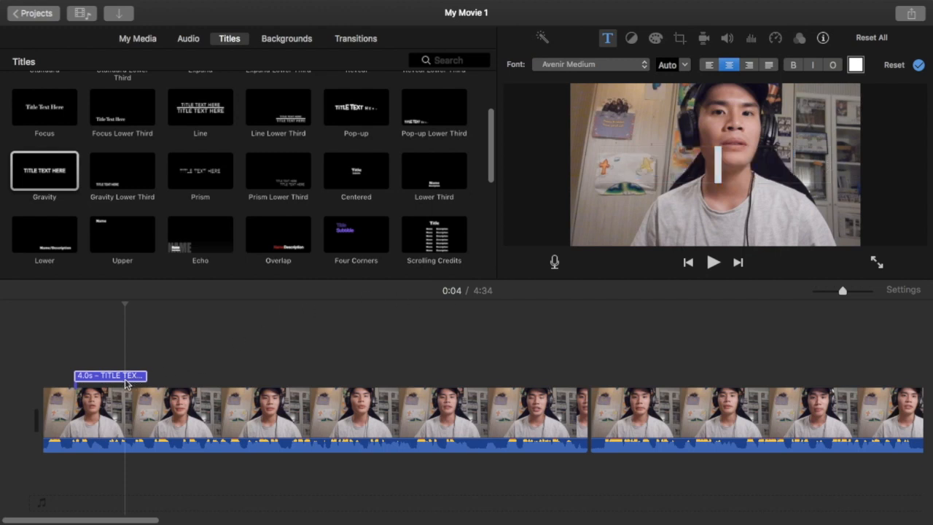
click(920, 66)
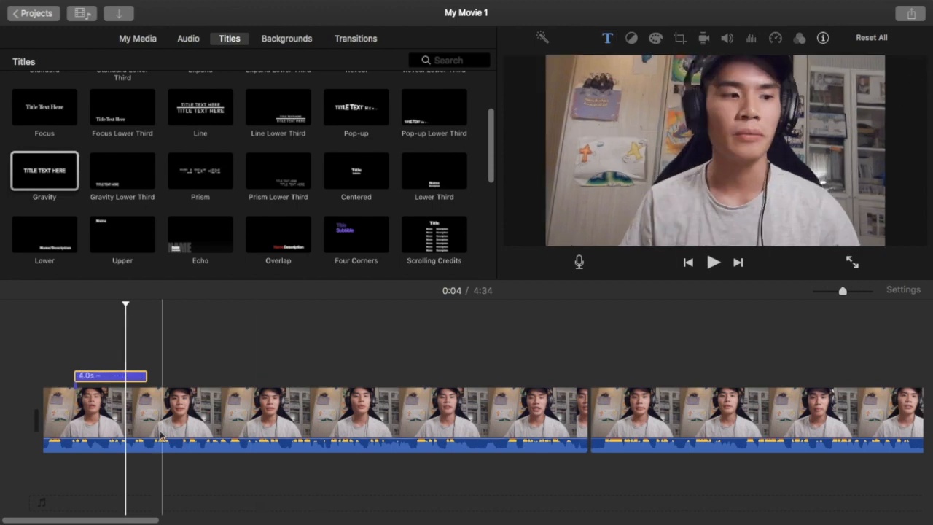
Enter the creator's name in capitals as the Gravity title's text, apply it and play the titled section
click(101, 378)
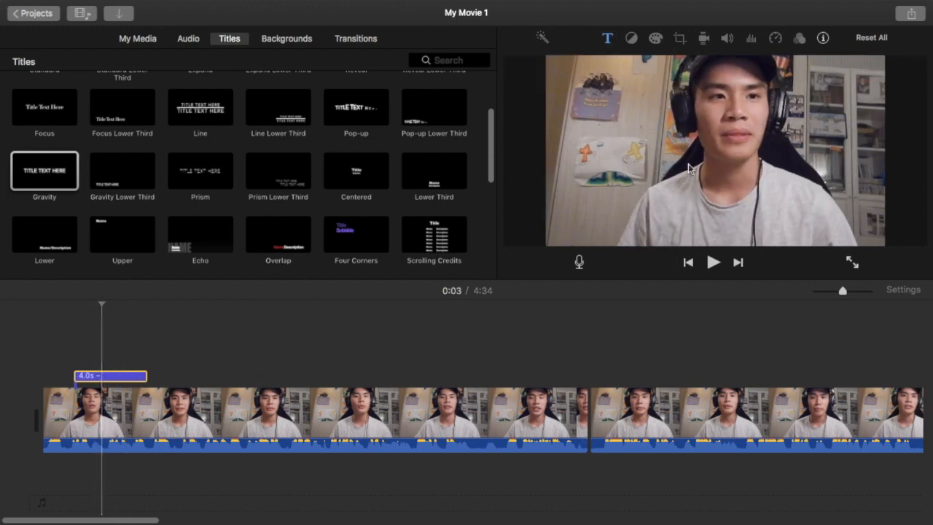
click(735, 145)
text(JAMES)
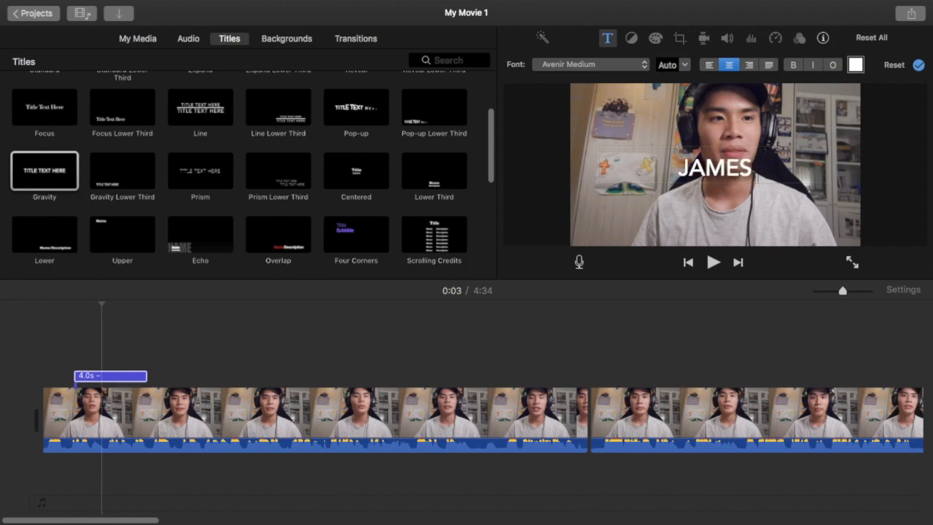
text( DE YEO)
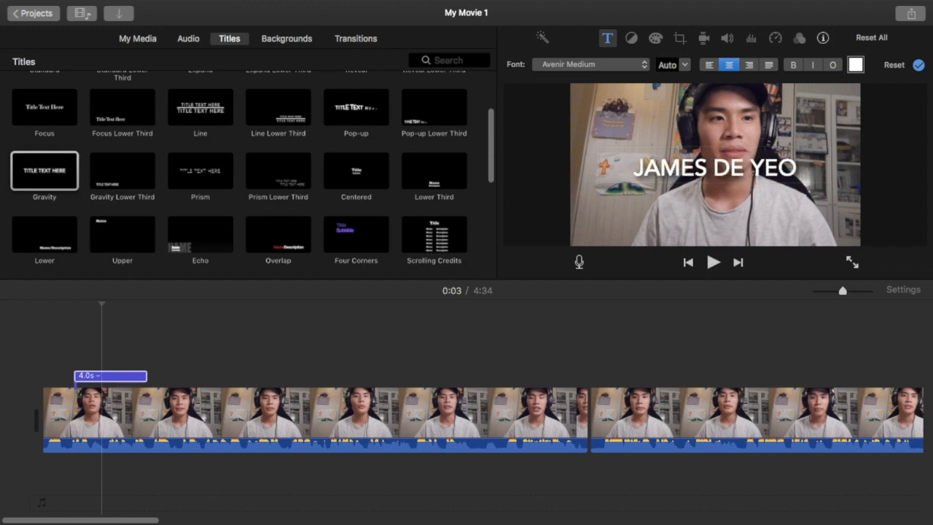
click(920, 66)
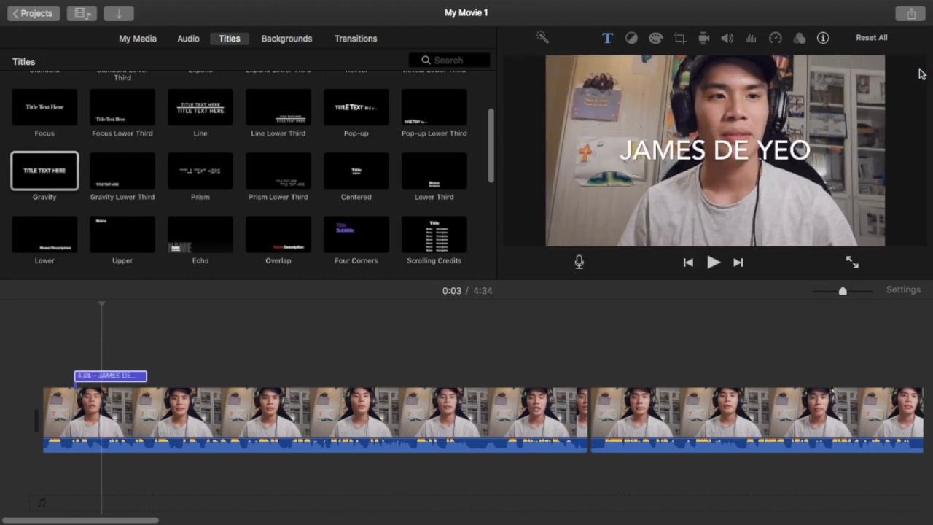
key(space)
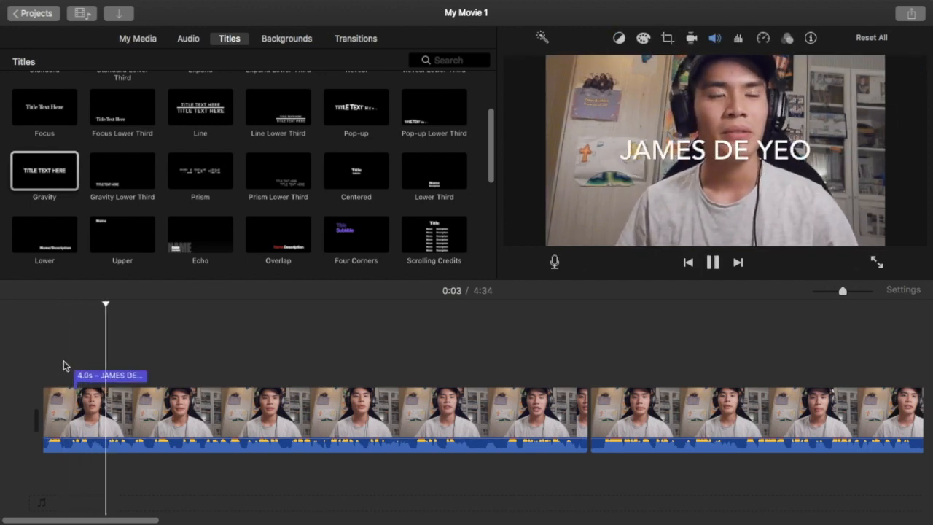
Stop playback and recolour the Gravity title's text, trying green before settling on a light yellow from the colour spectrum
key(space)
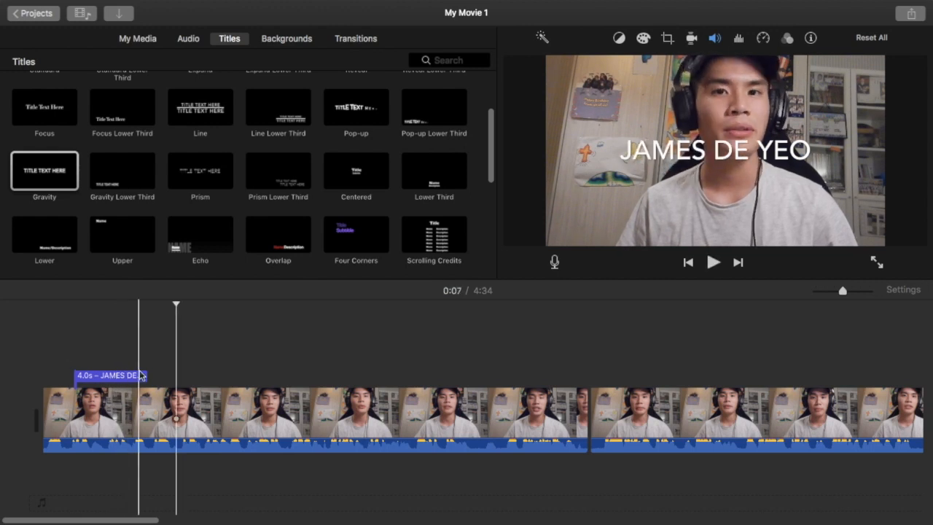
click(132, 375)
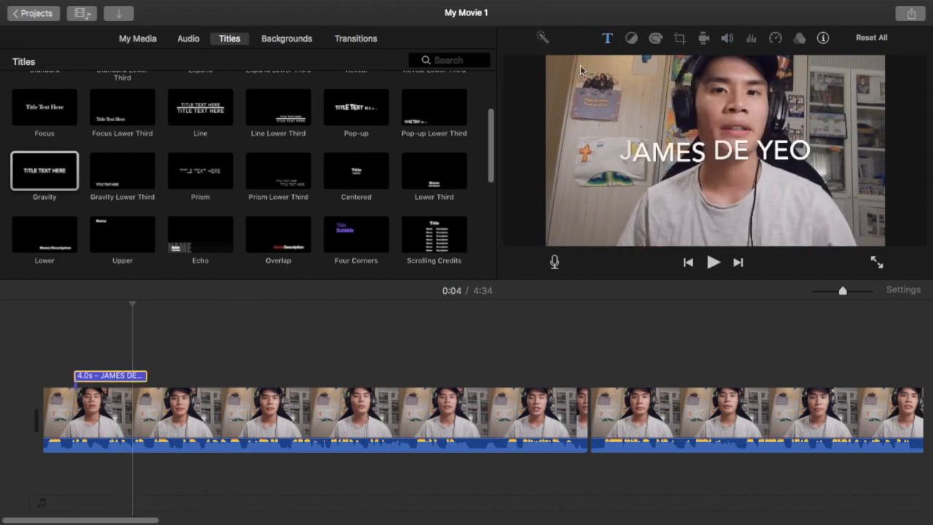
click(608, 41)
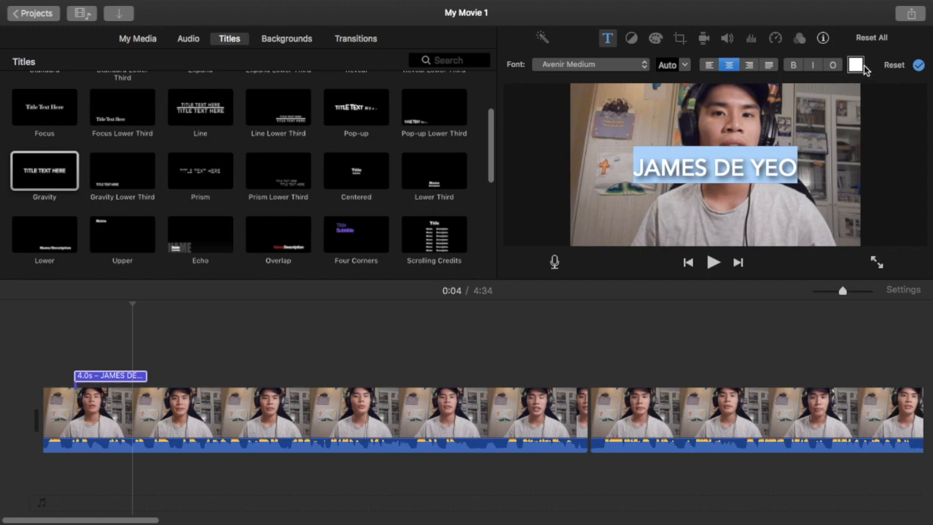
click(856, 66)
drag(39, 354, 82, 348)
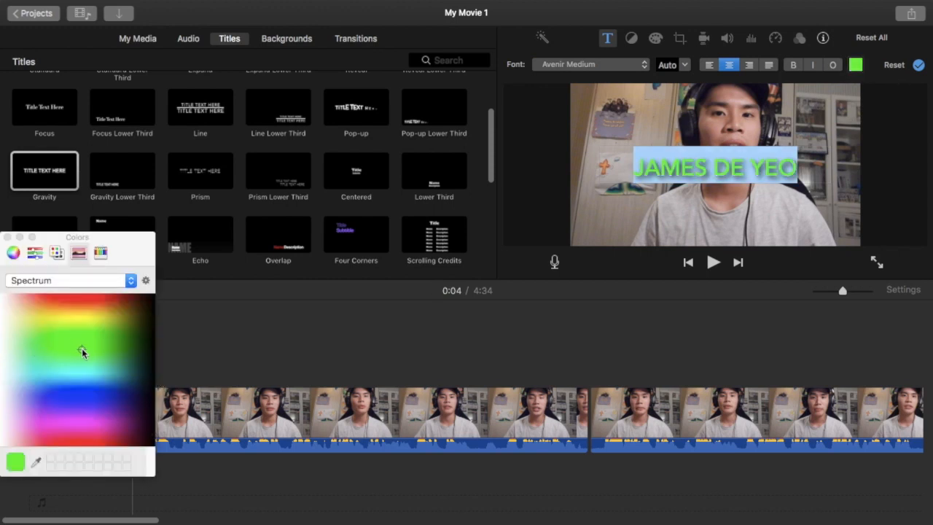
click(51, 315)
click(51, 319)
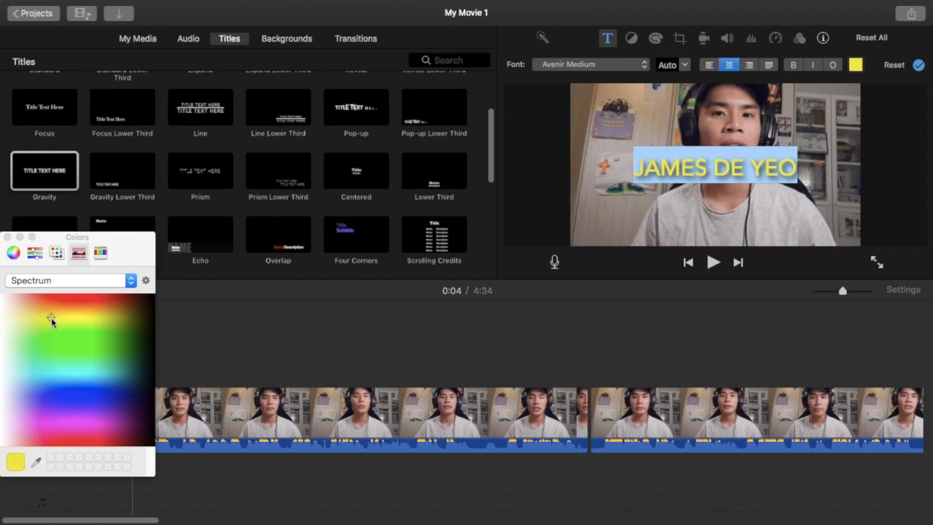
drag(58, 403, 47, 319)
click(7, 238)
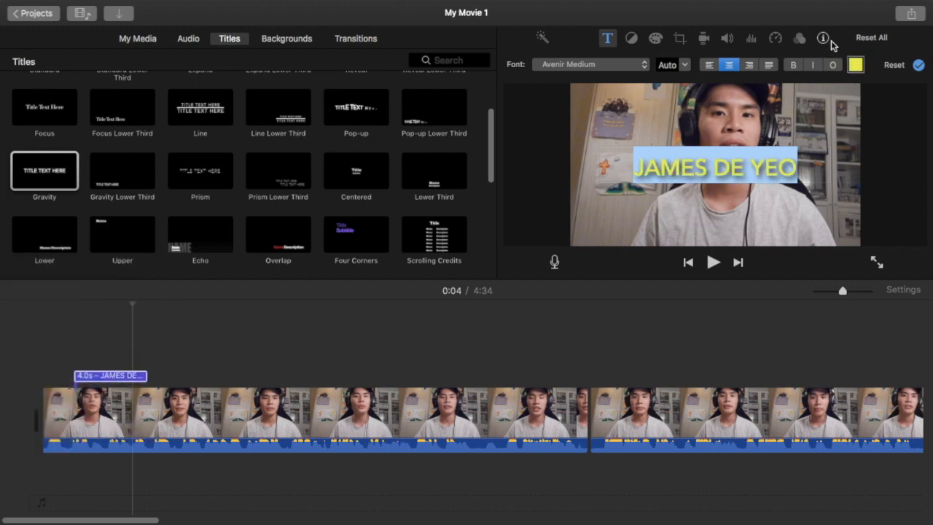
click(150, 412)
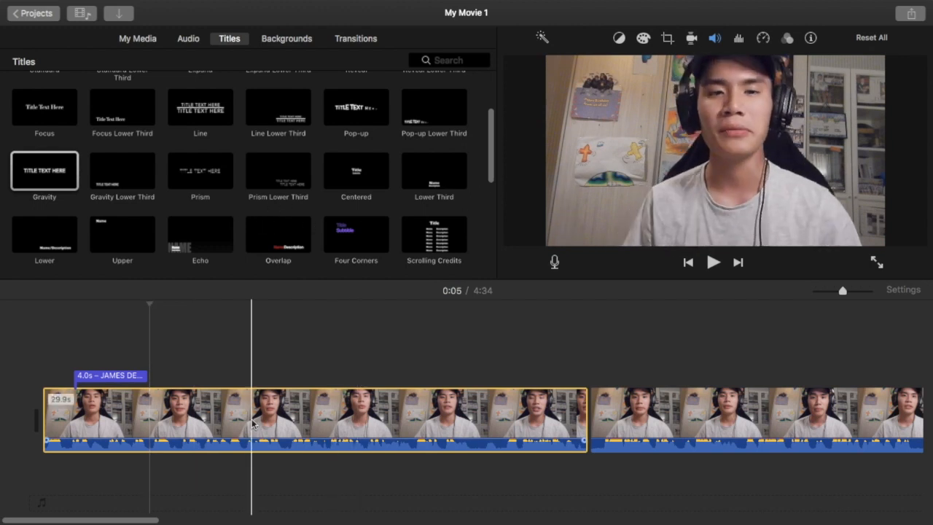
Browse the iTunes music and add the song Days Like These as background music from the start of the movie
click(198, 39)
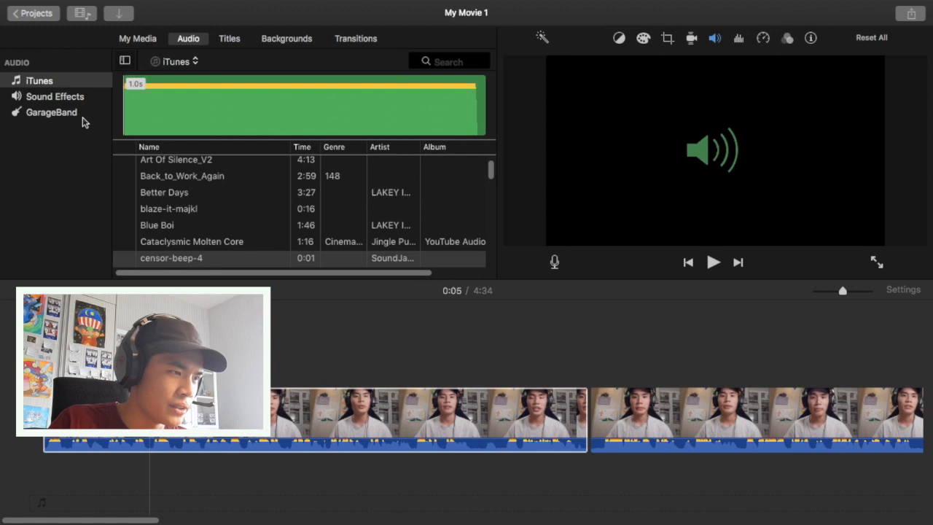
scroll(218, 233, down, 2)
scroll(226, 241, up, 3)
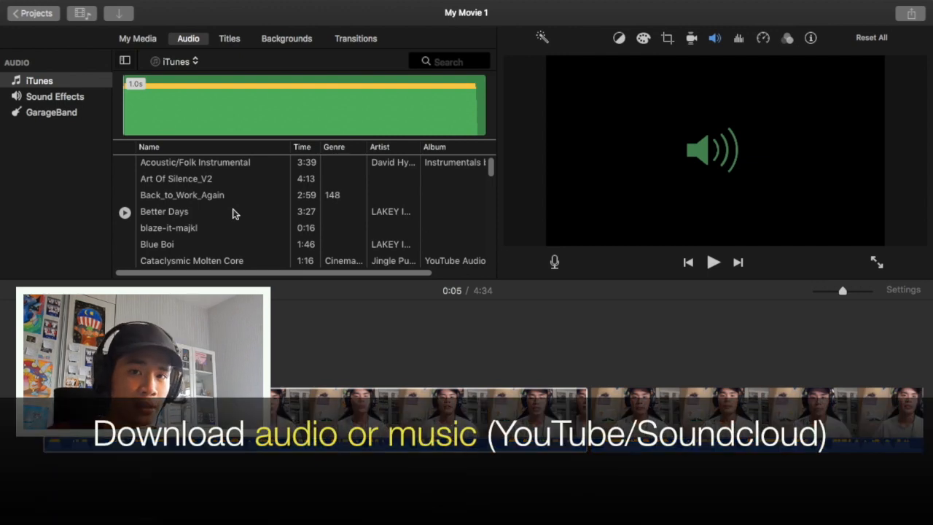
scroll(290, 238, down, 1)
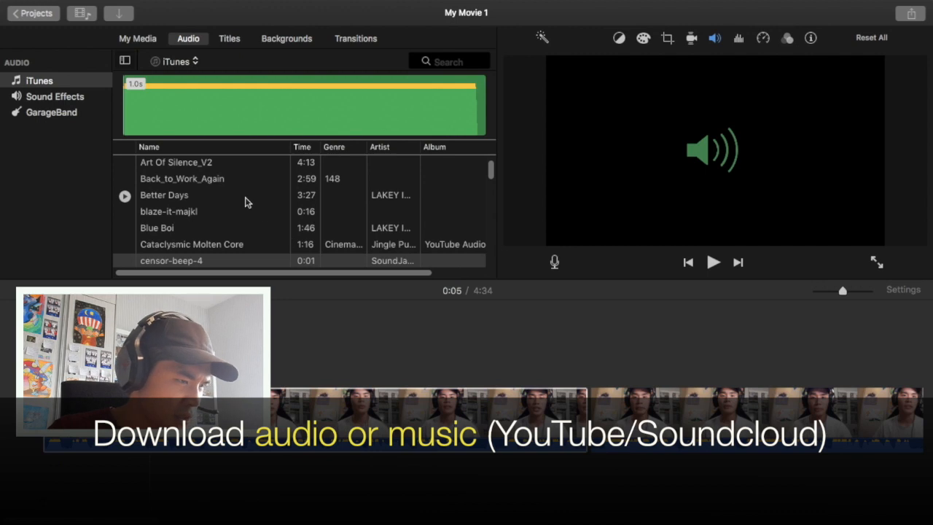
scroll(250, 202, down, 3)
click(163, 194)
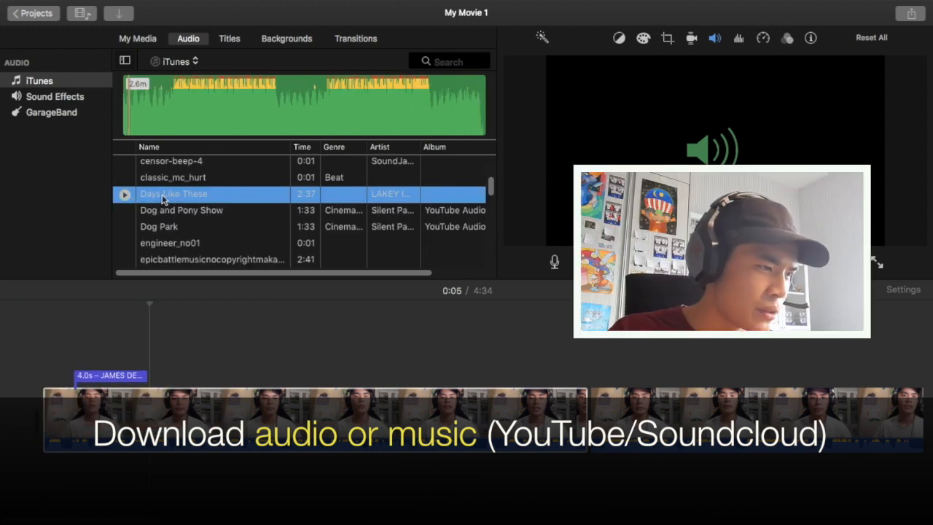
drag(238, 207, 34, 493)
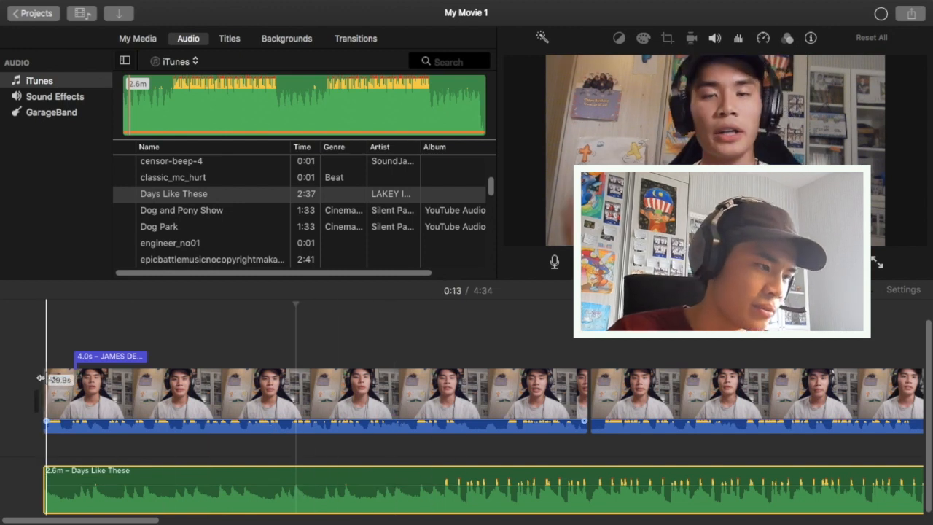
Lower the volume of the Days Like These background music track
click(155, 343)
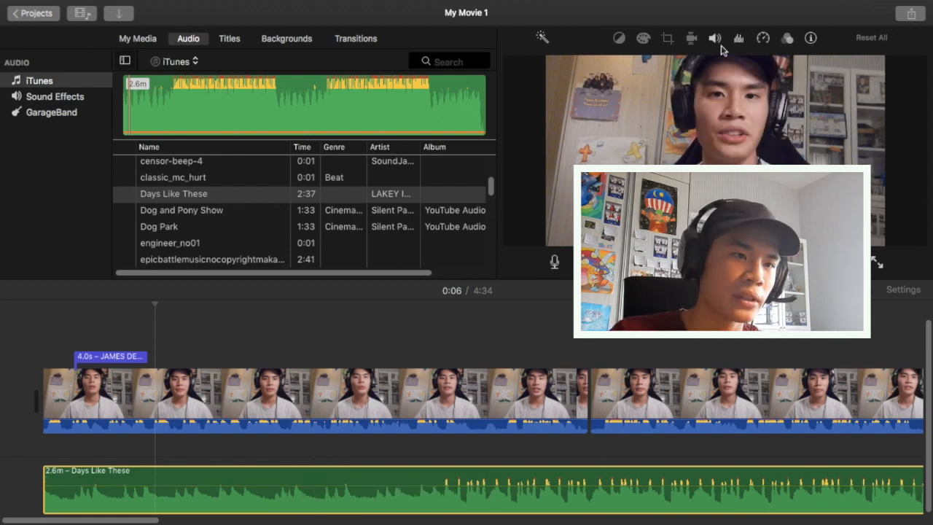
click(717, 41)
drag(642, 67, 617, 67)
Check the end of the music track along the timeline, look over the song list and return to the movie's start
drag(107, 522, 501, 522)
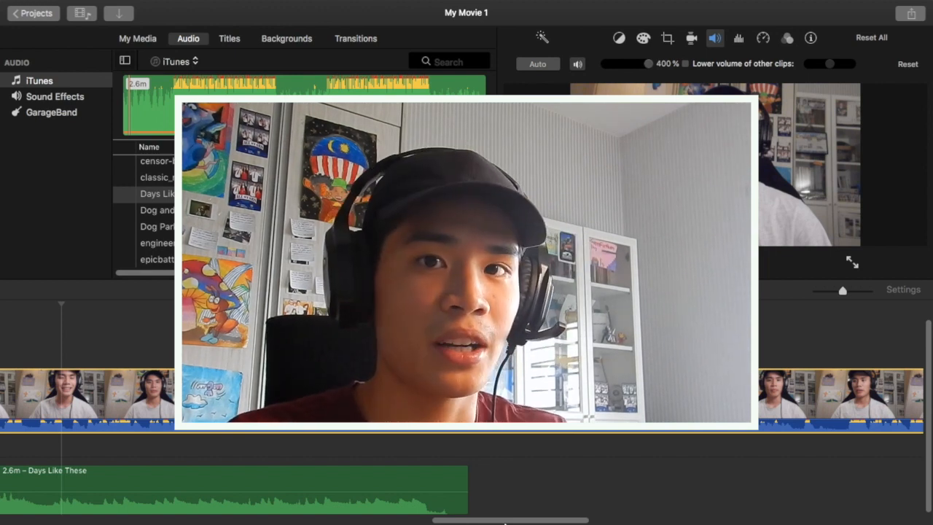
drag(523, 520, 147, 520)
scroll(306, 248, down, 1)
scroll(292, 247, up, 3)
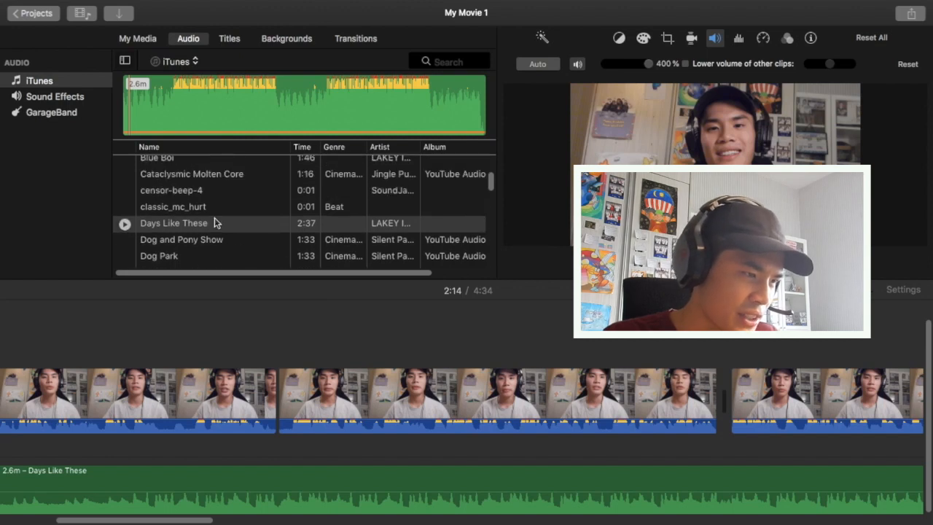
scroll(213, 222, up, 1)
scroll(264, 226, down, 1)
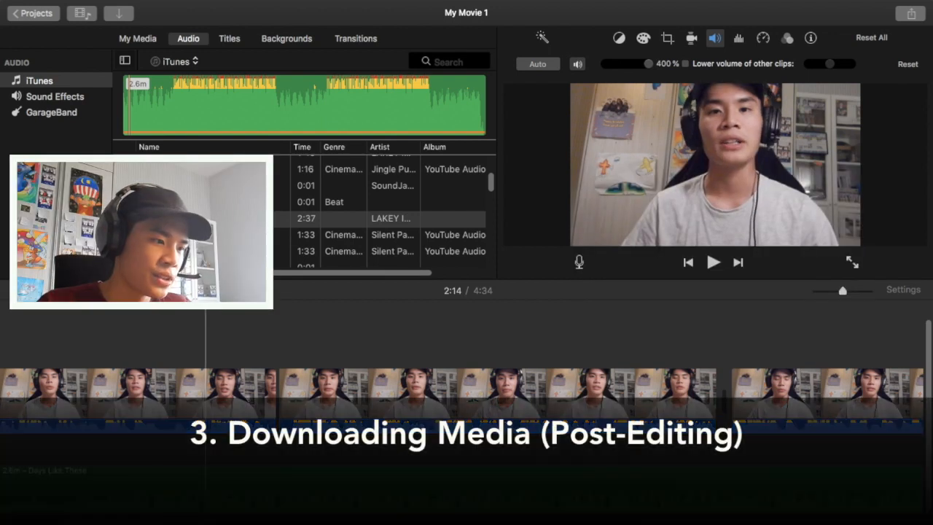
scroll(160, 394, left, 2)
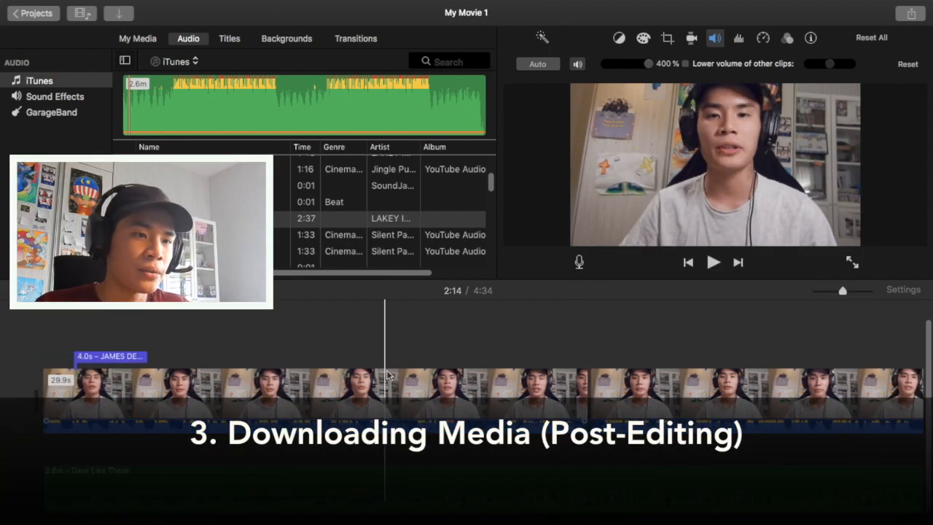
Export the movie as a video file named 100 Sub Video into the YouTube Videos folder
click(911, 14)
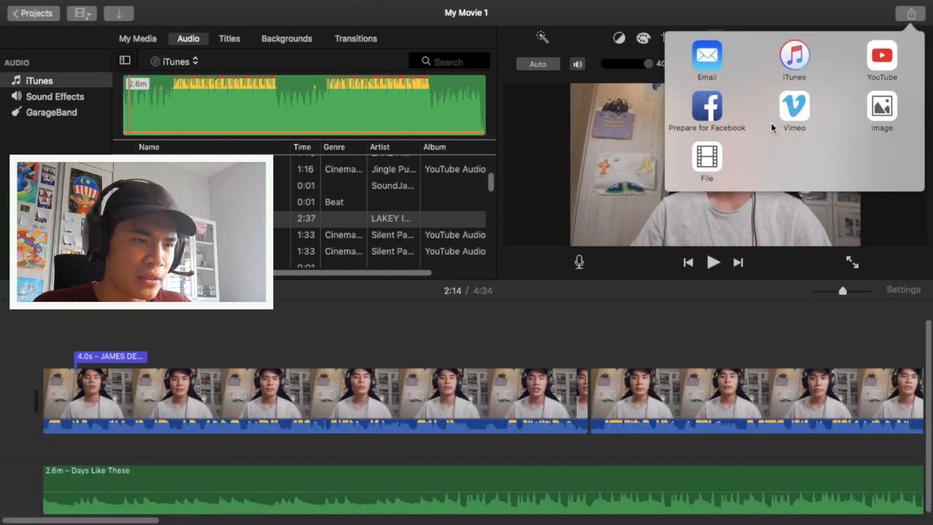
click(706, 158)
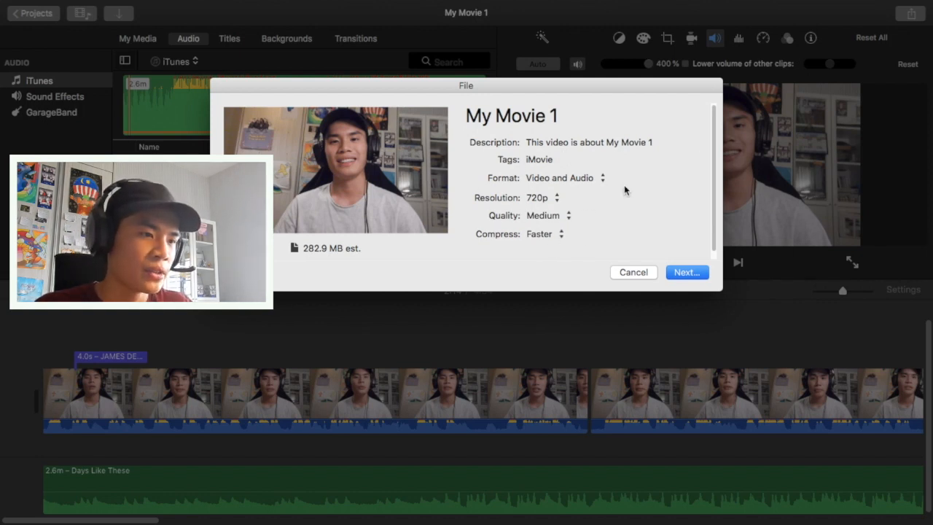
click(685, 272)
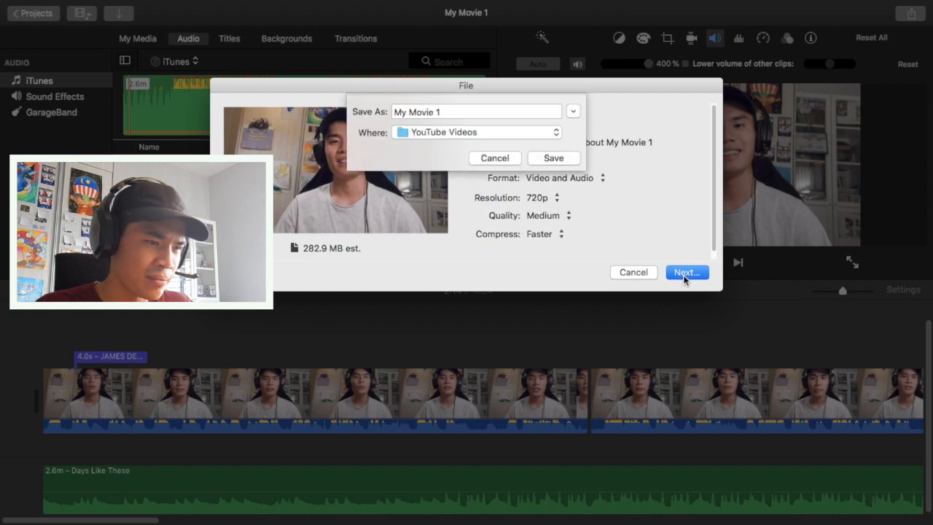
key(BackSpace)
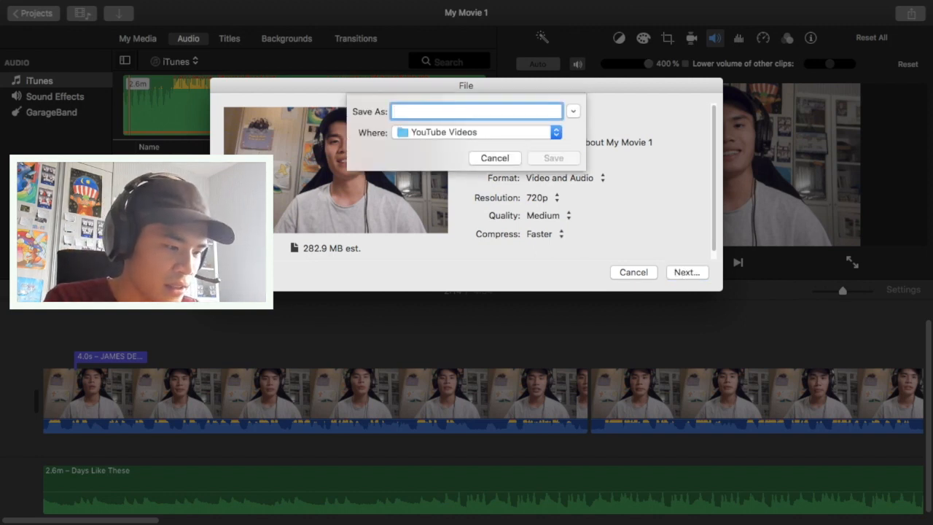
text(100 Sub Video)
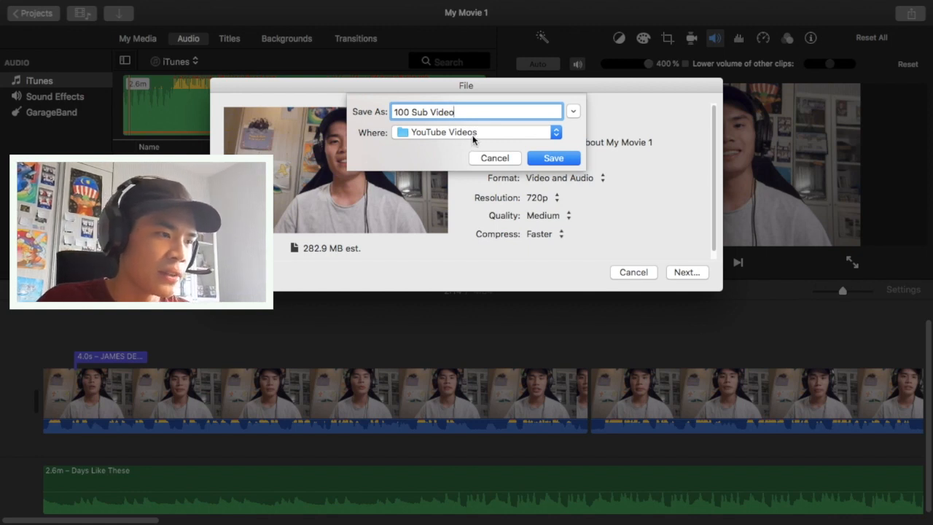
click(555, 158)
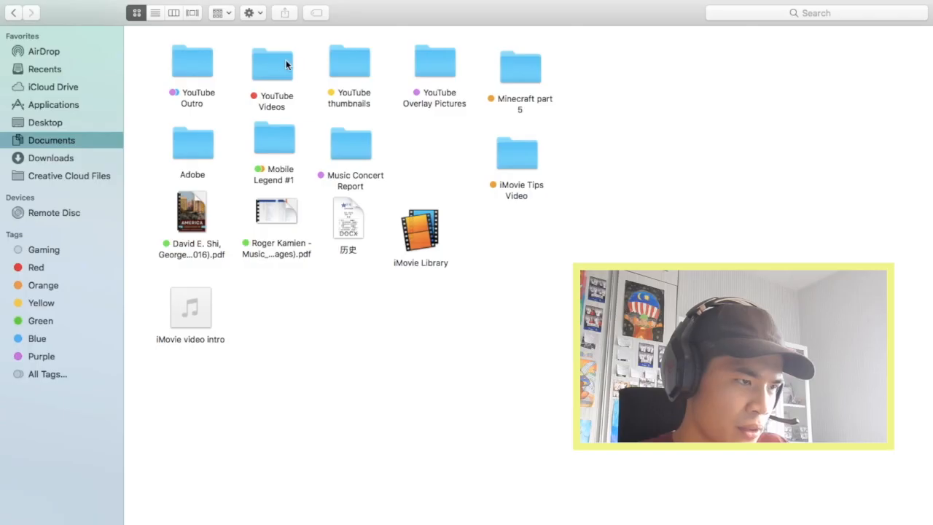
In Finder's YouTube Videos folder, place 100 Sub Video.mp4 beside Mobile Legends #1.mp4 and tag it green
double_click(278, 58)
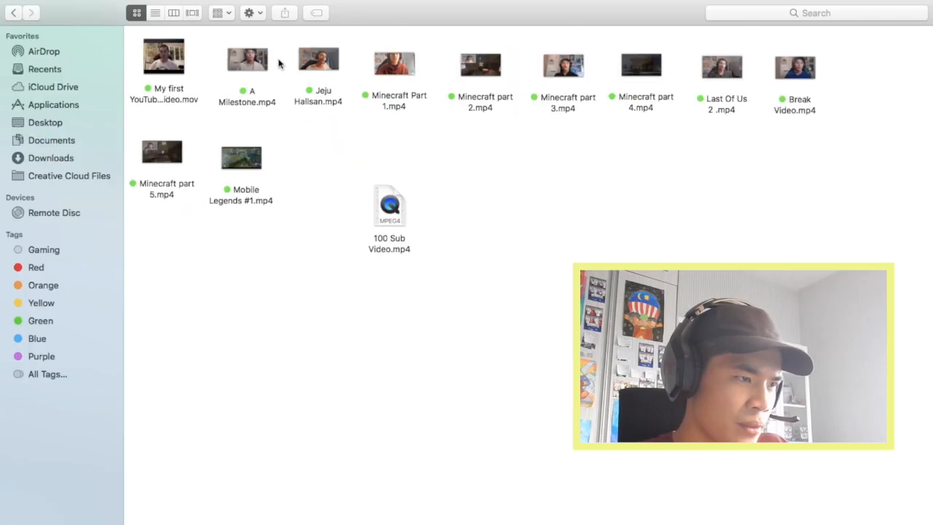
click(374, 184)
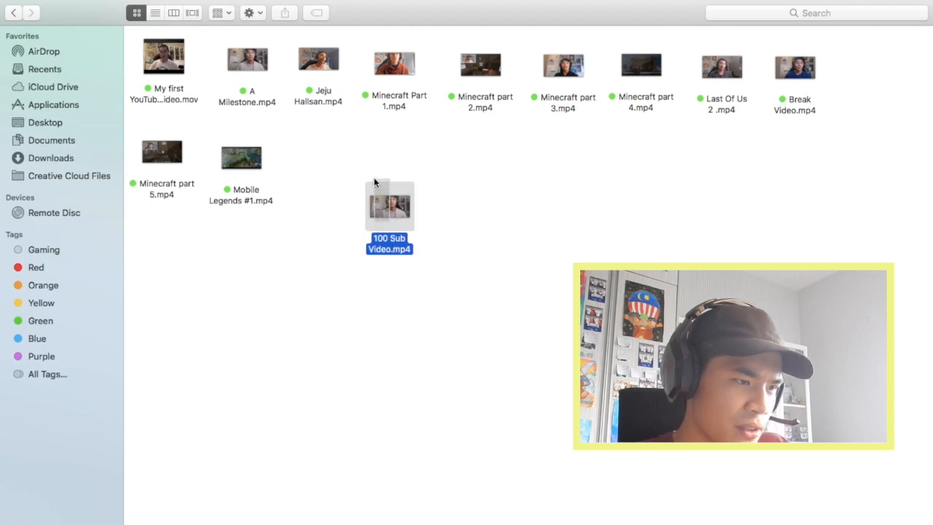
drag(401, 211, 344, 173)
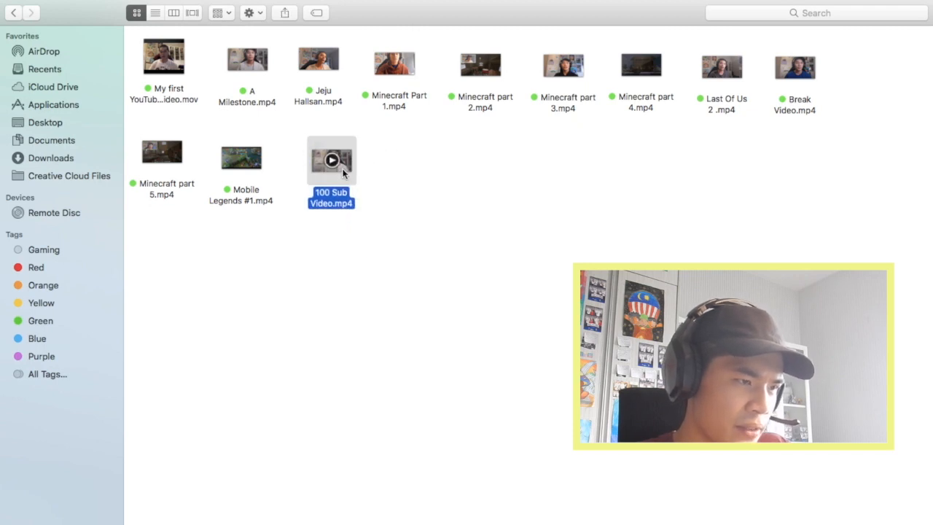
right_click(343, 175)
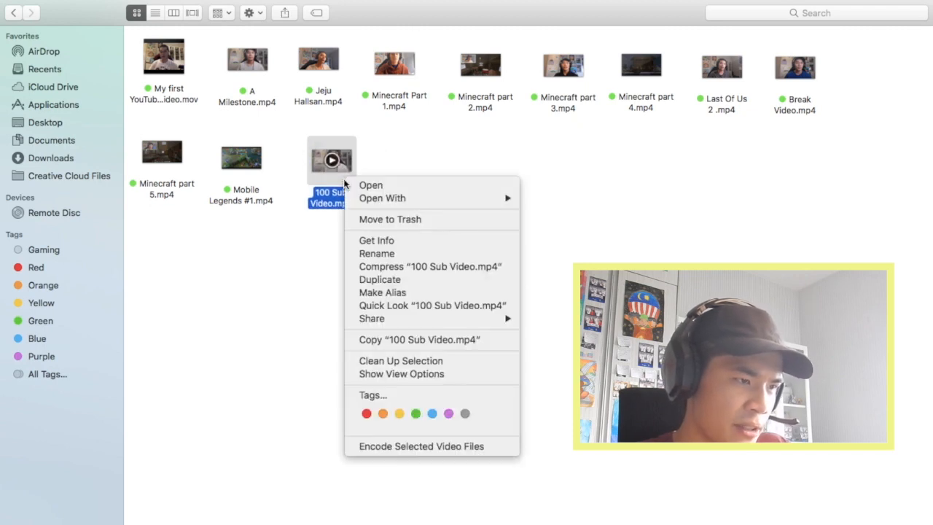
click(416, 413)
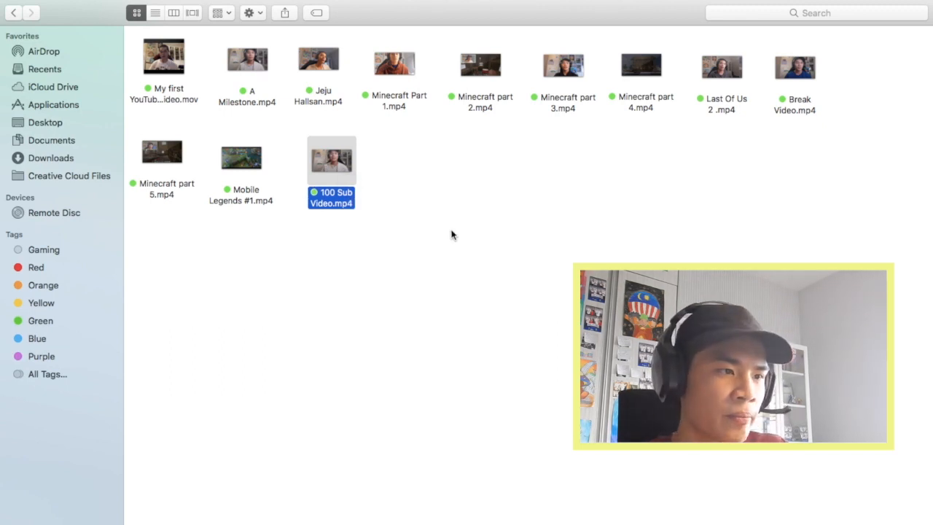